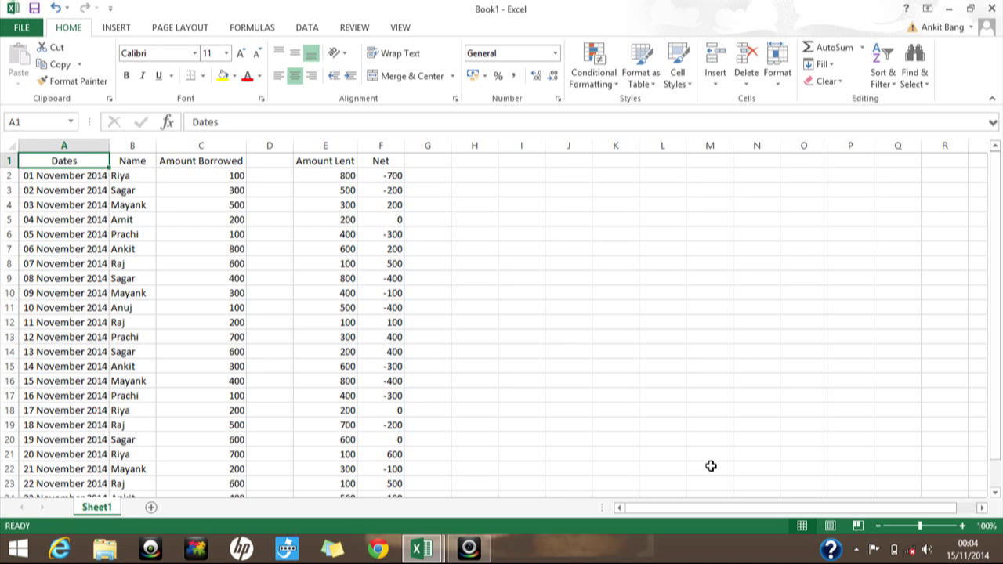
- Review the ledger headings Dates, Name, Amount Borrowed, Amount Lent and Net
key("Down")
key("Down")
key("Down")
key("Right")
key("Up")
key("Up")
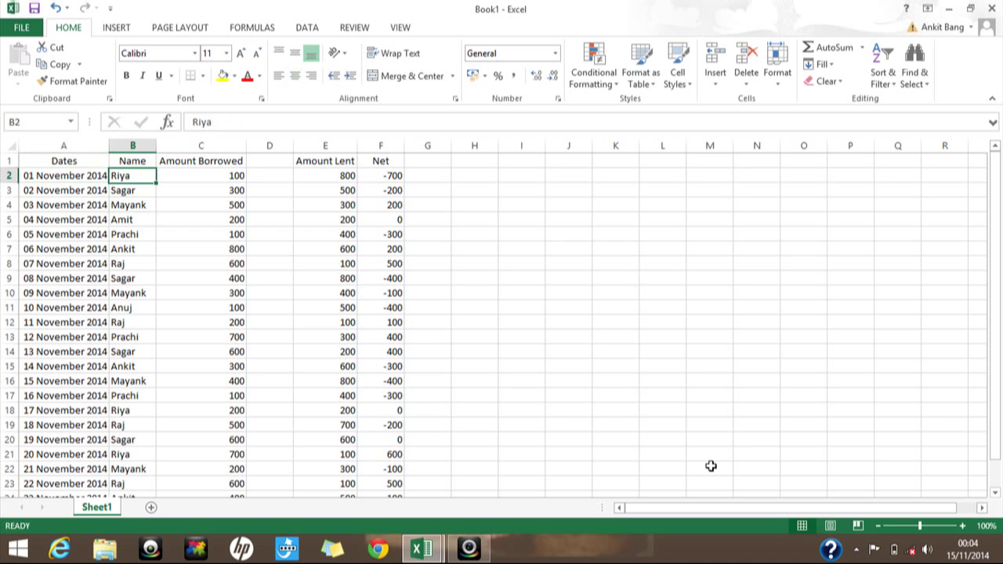
key("Left")
key("Up")
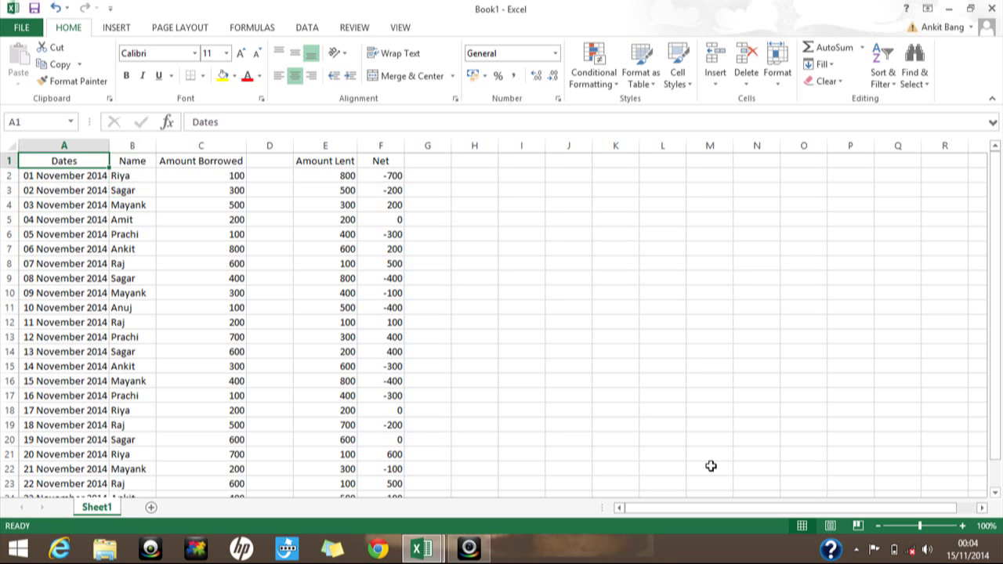
key("Right")
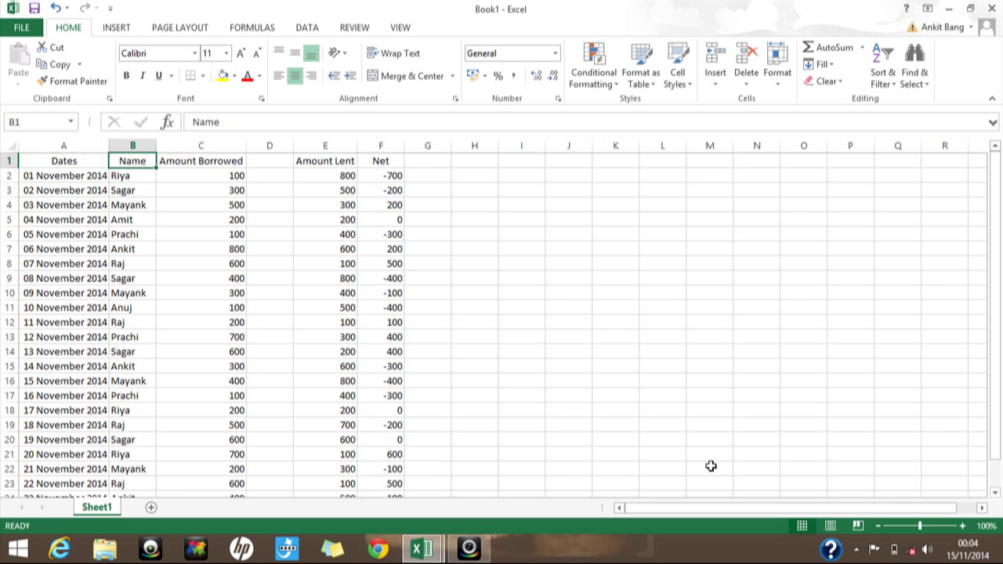
key("Right")
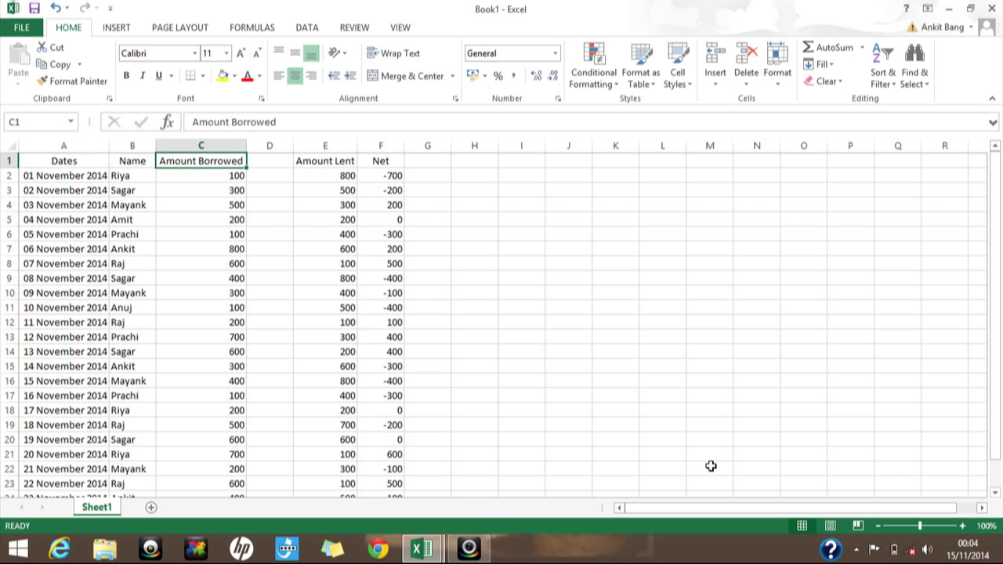
key("Right")
key("Right")
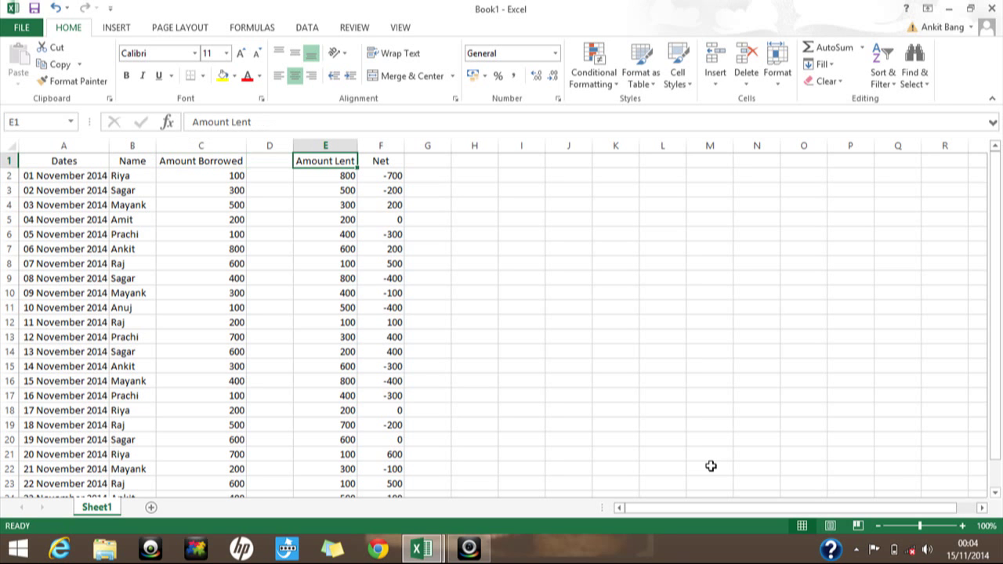
key("Right")
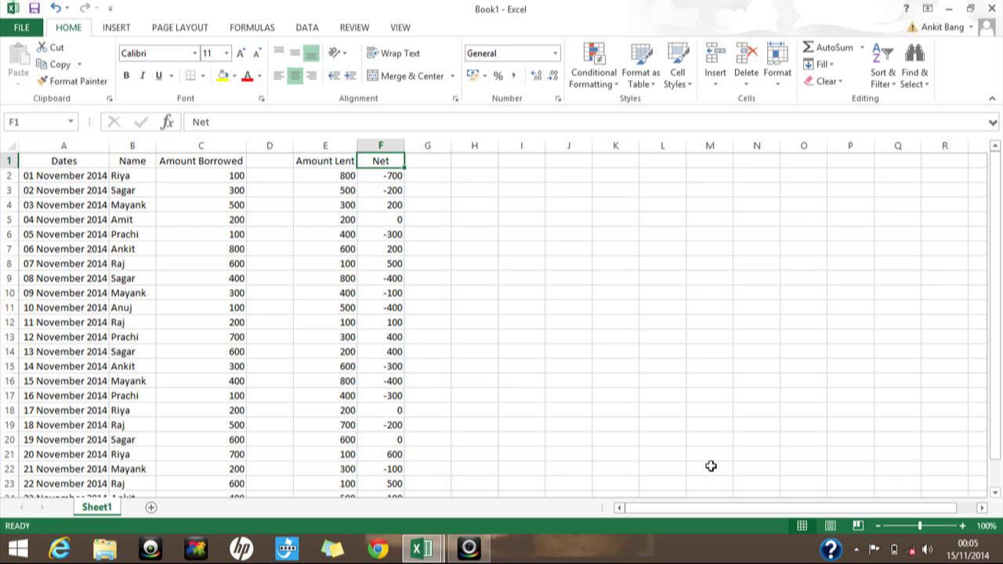
- Check Mayank's name, borrowed amount and lent amount in row 4
key("Left")
key("Left")
key("Left")
key("Left")
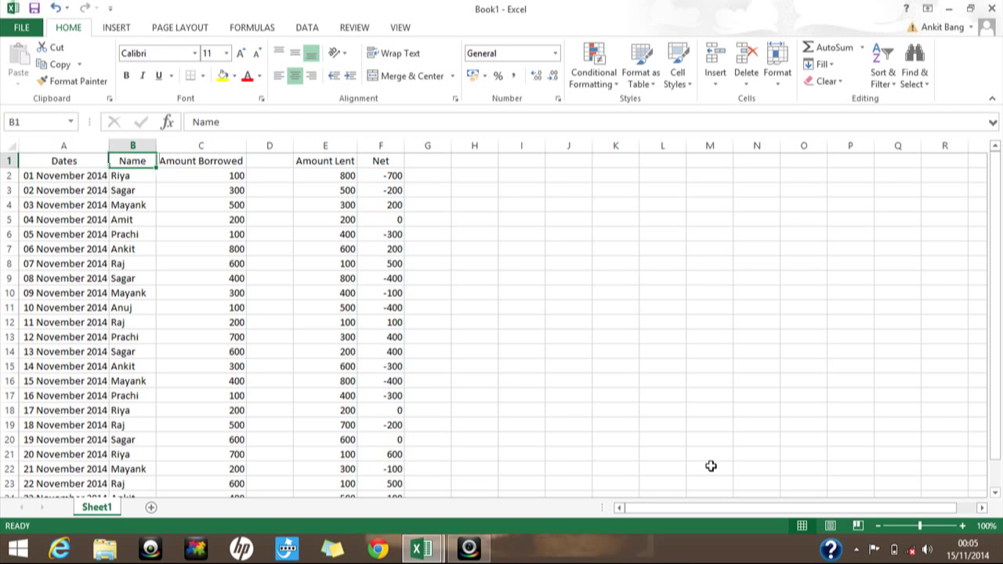
key("Down")
key("Down")
key("Down")
key("Down")
key("Up")
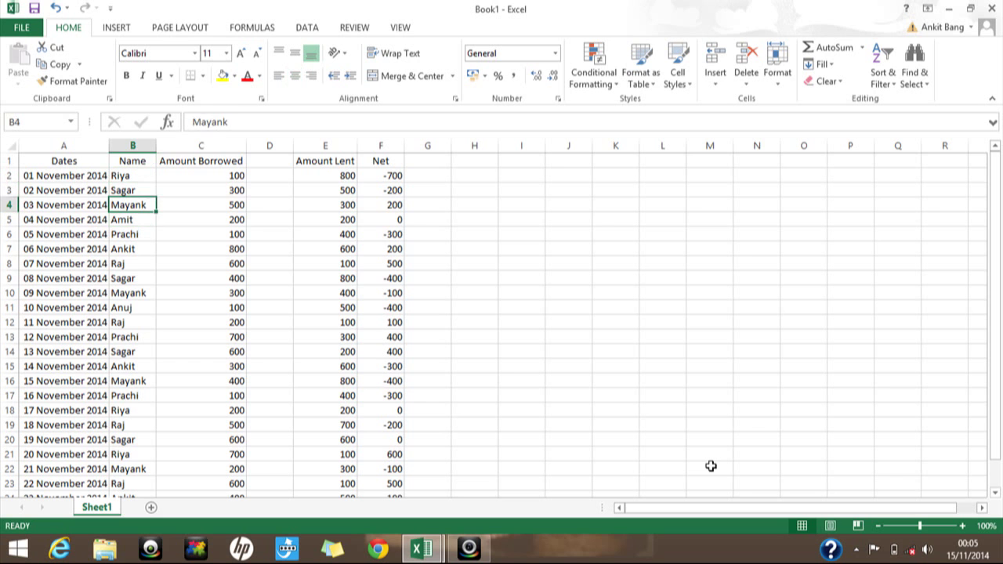
key("Right")
key("Right")
key("Right")
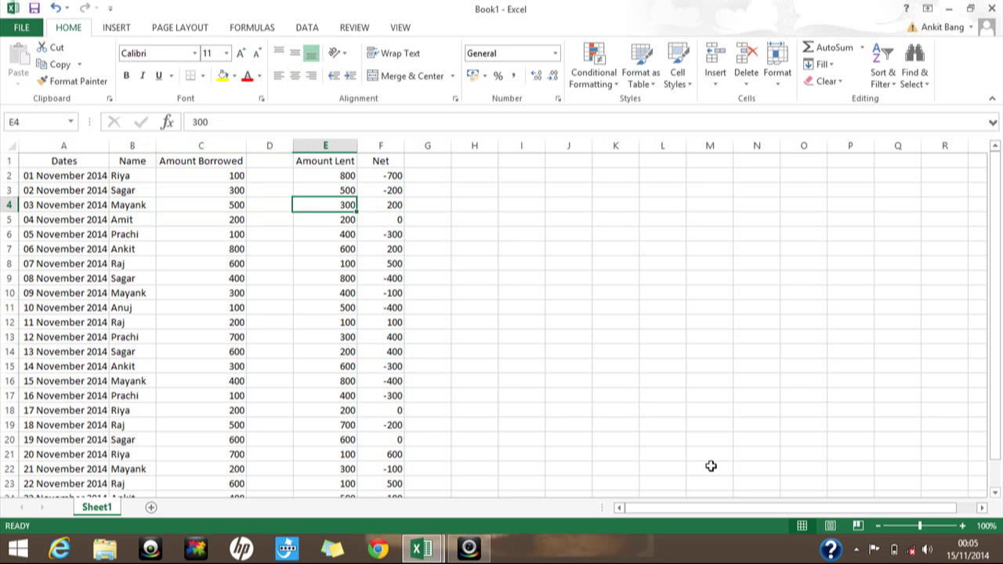
key("Right")
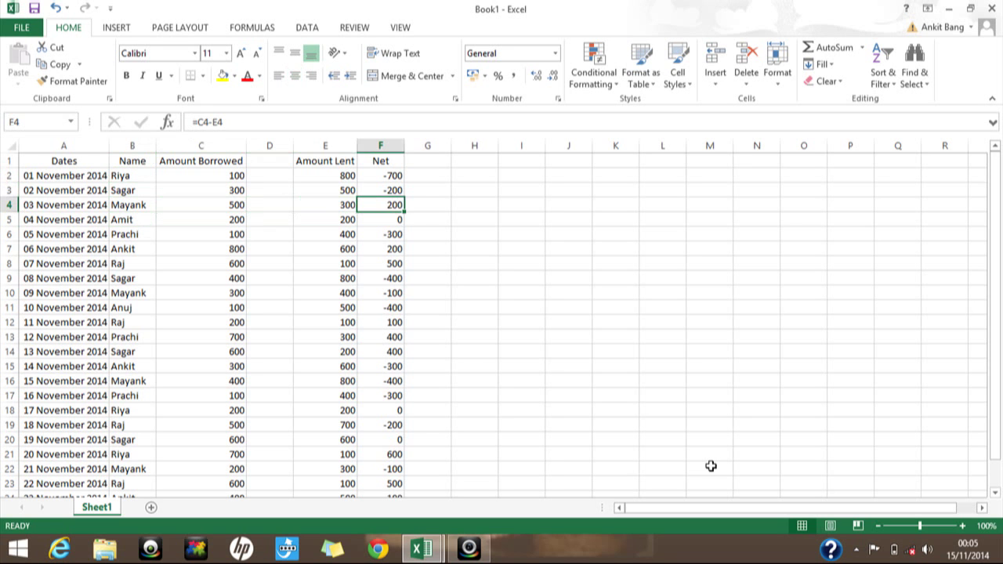
key("Left")
key("Left")
key("Left")
key("Left")
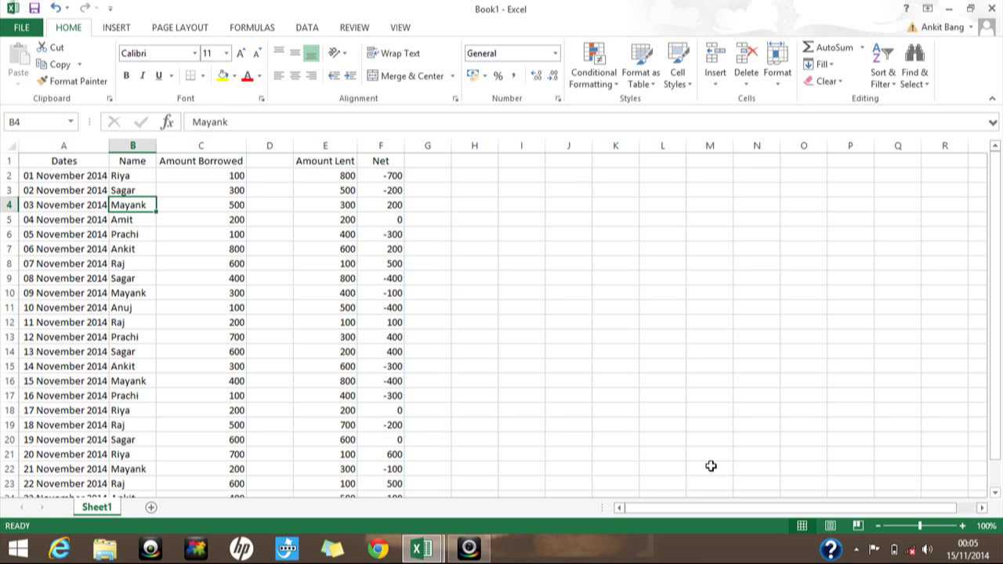
- Look through Amit's row and the Net values, then return to the Amount Borrowed heading
key("Down")
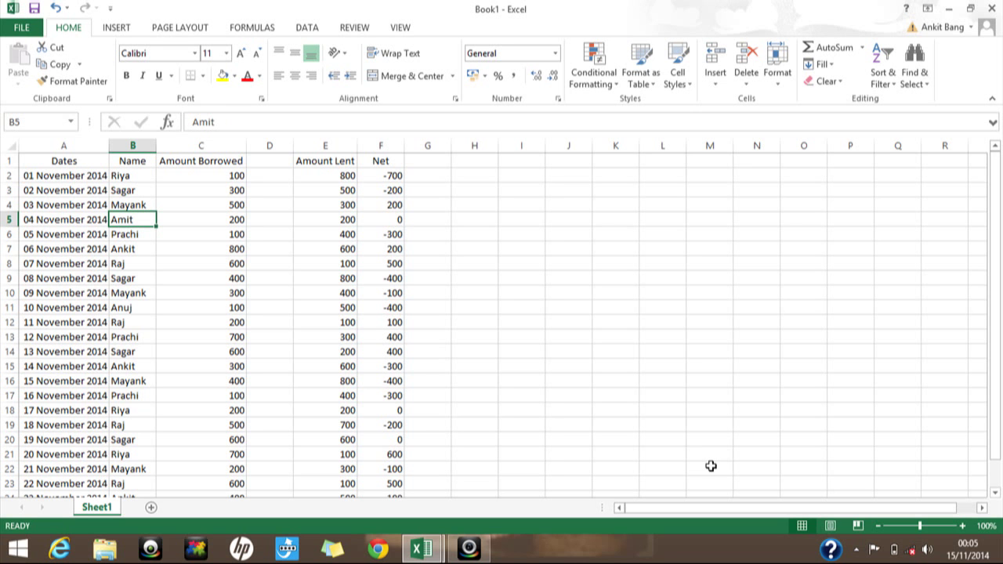
key("Right")
key("Right")
key("Down")
key("Right")
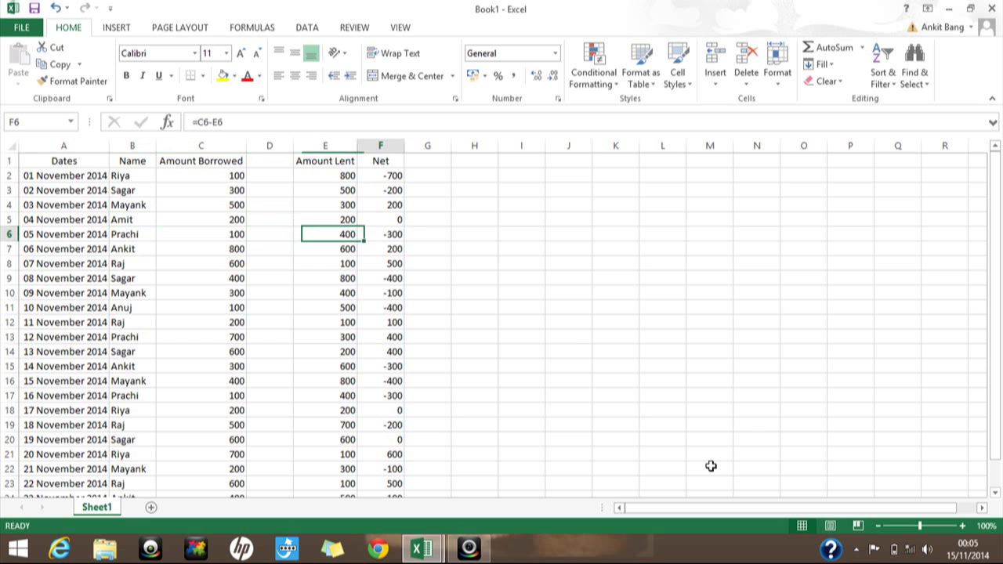
key("Right")
key("Down")
key("Down")
key("Down")
key("Left")
key("Left")
key("Left")
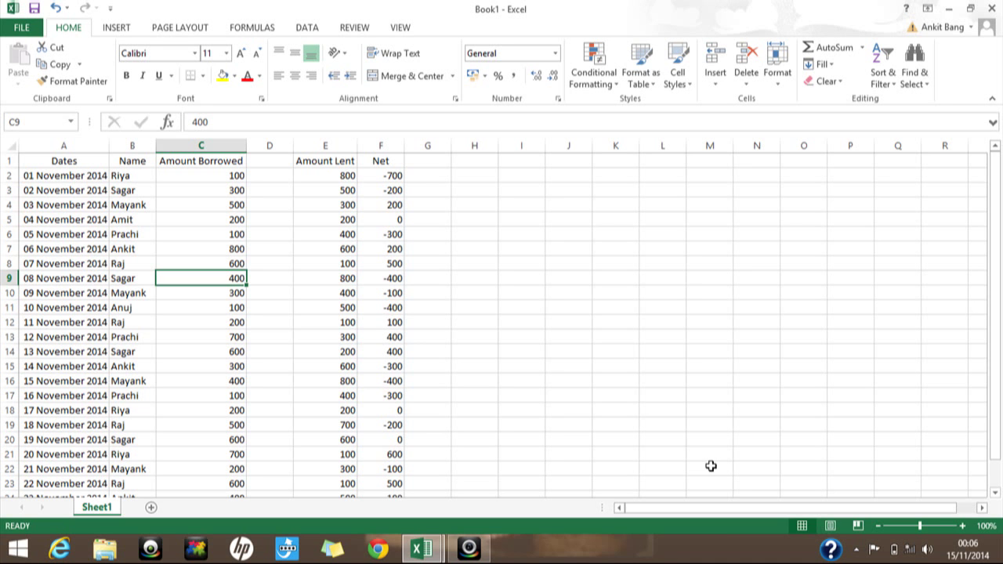
key("ctrl+Up")
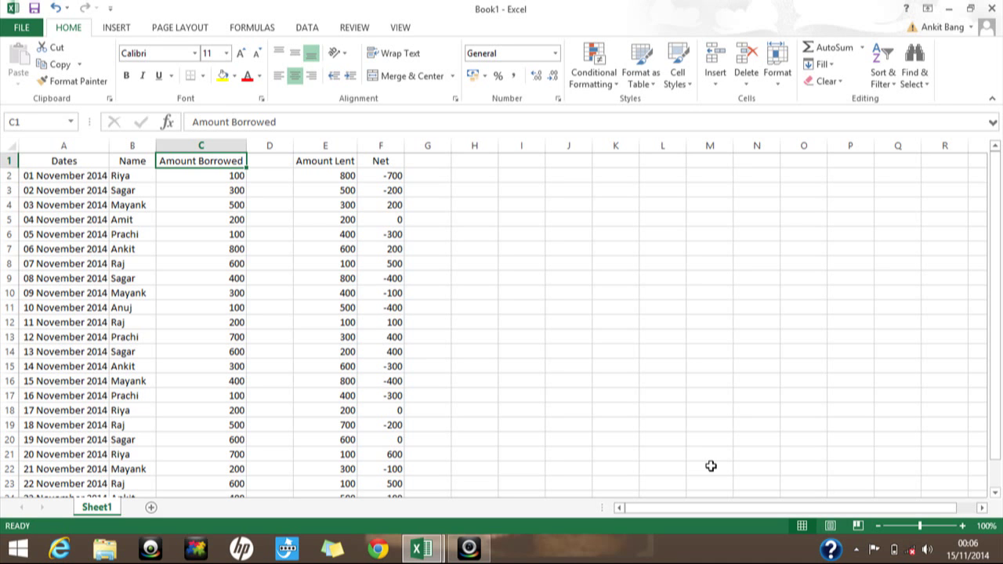
- Select the whole ledger A1:F24, then cancel the selection back at A1
key("ctrl+Home")
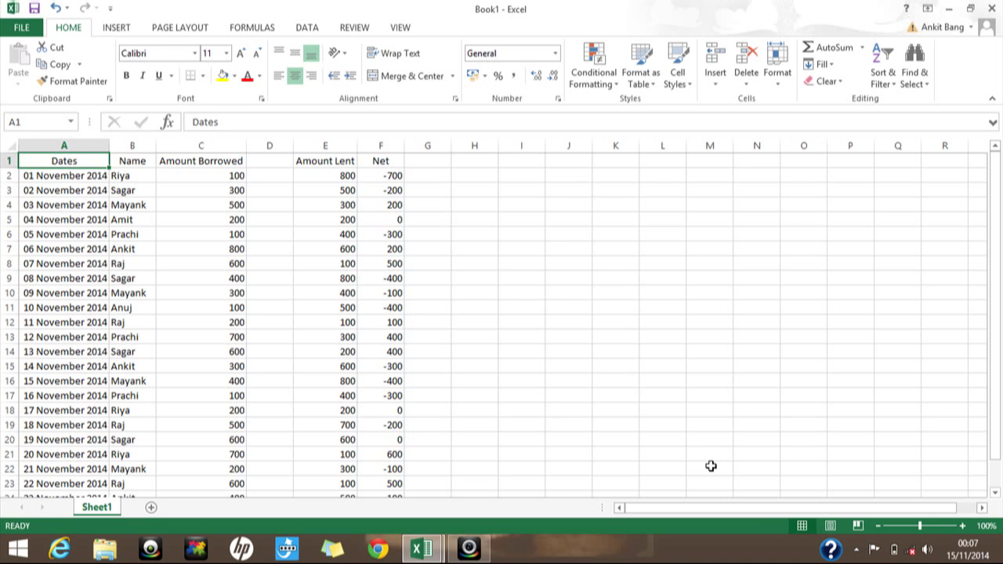
key("ctrl+shift+Right")
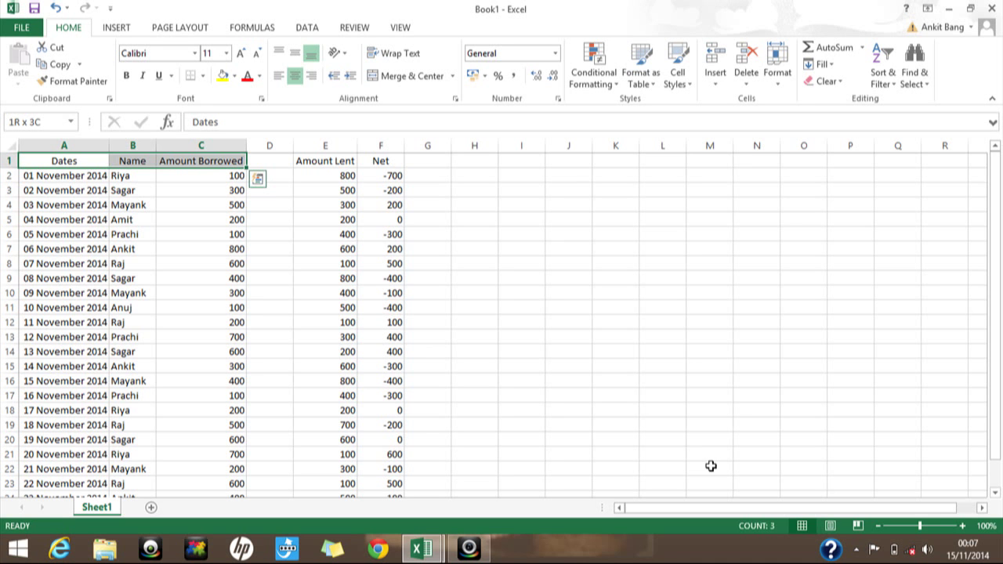
key("ctrl+shift+Right")
key("ctrl+shift+Right")
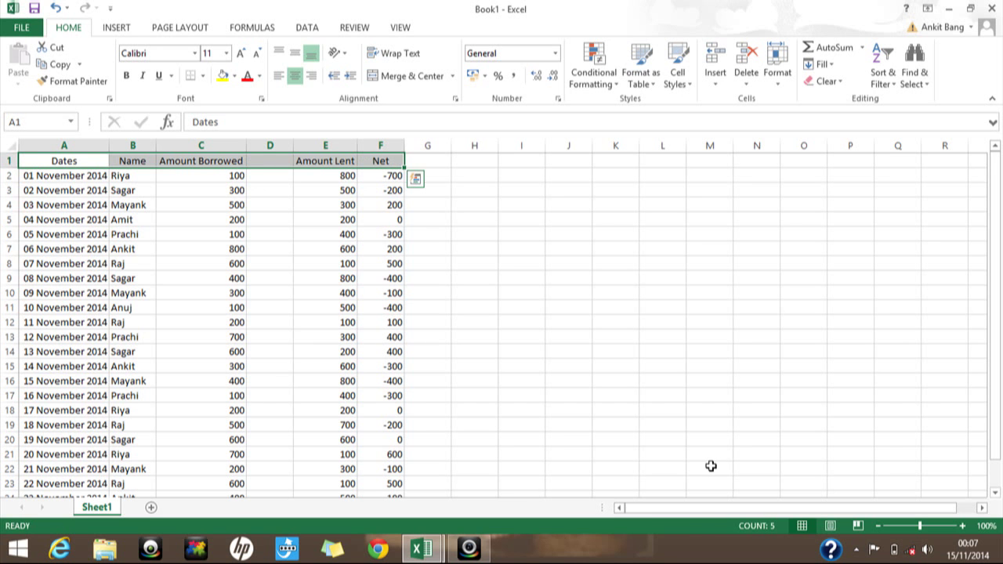
key("ctrl+shift+Down")
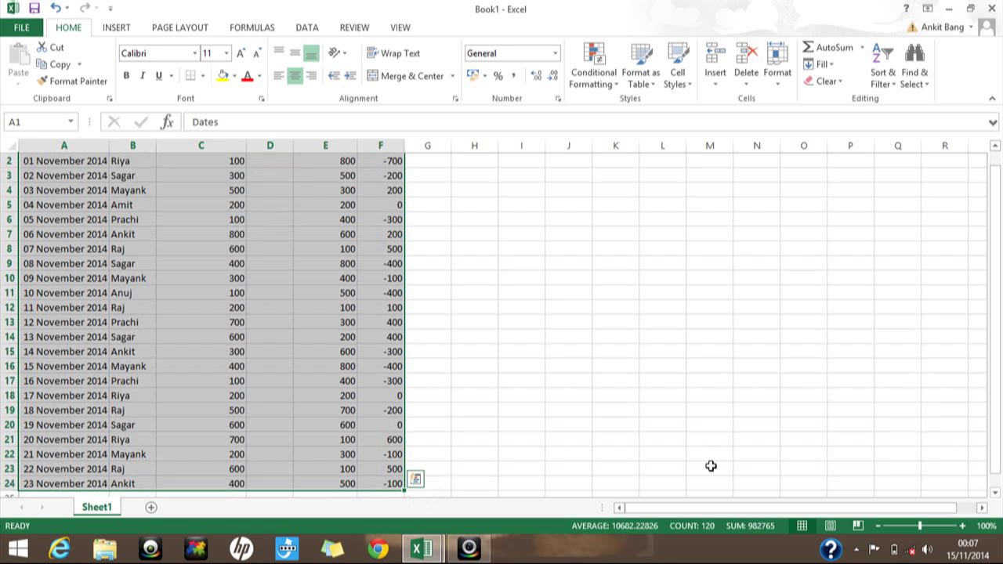
key("ctrl+Home")
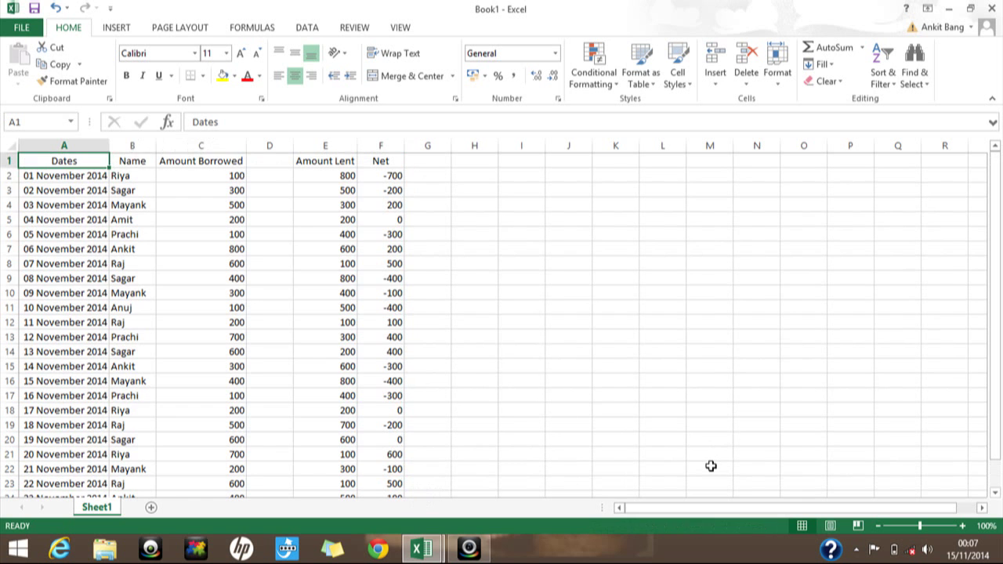
- Select the entire header row 1 with Shift+Space
key("Right")
key("Right")
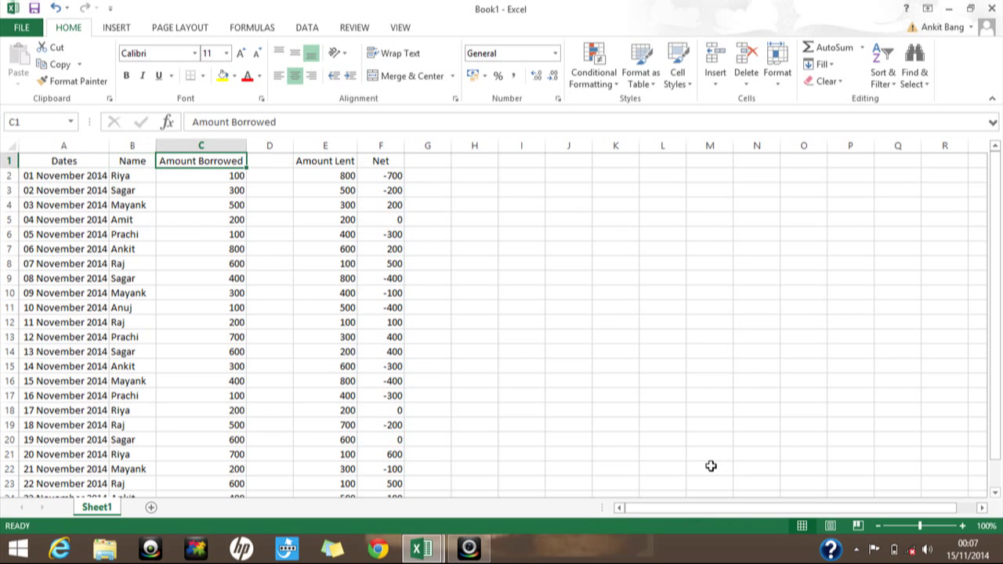
key("Right")
key("Right")
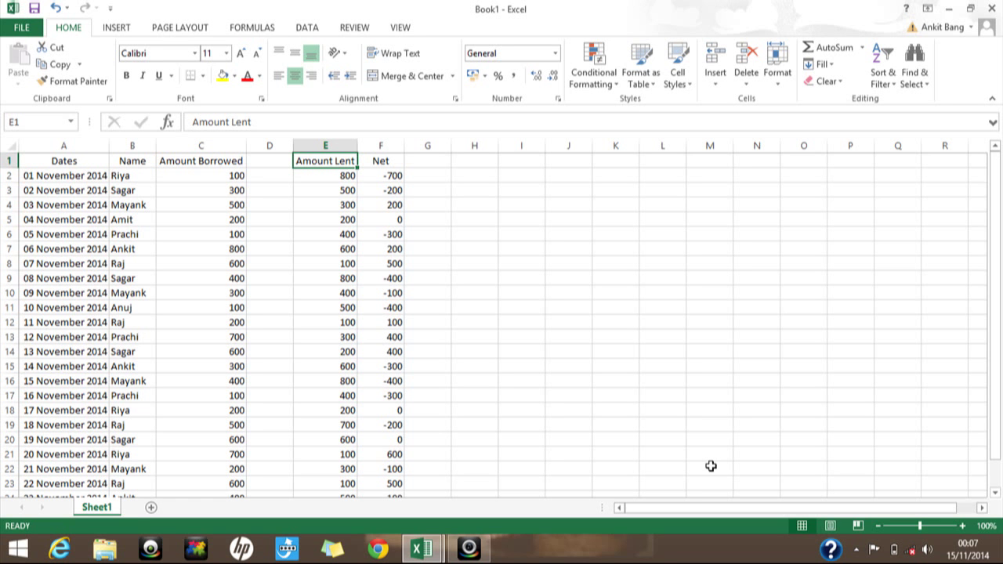
key("shift+space")
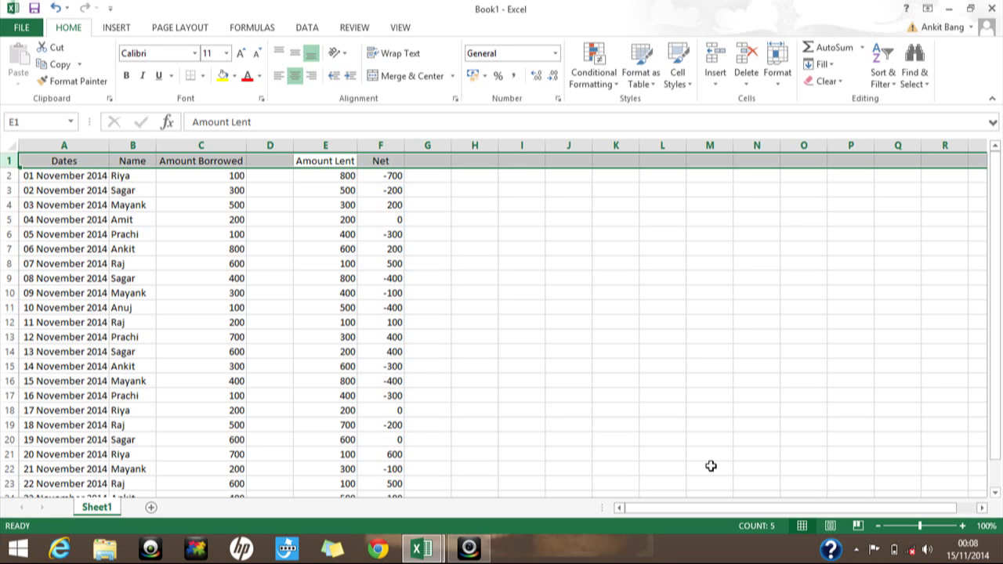
- Add AutoFilter dropdowns to the selected header row with Ctrl+Shift+L
key("ctrl+shift+l")
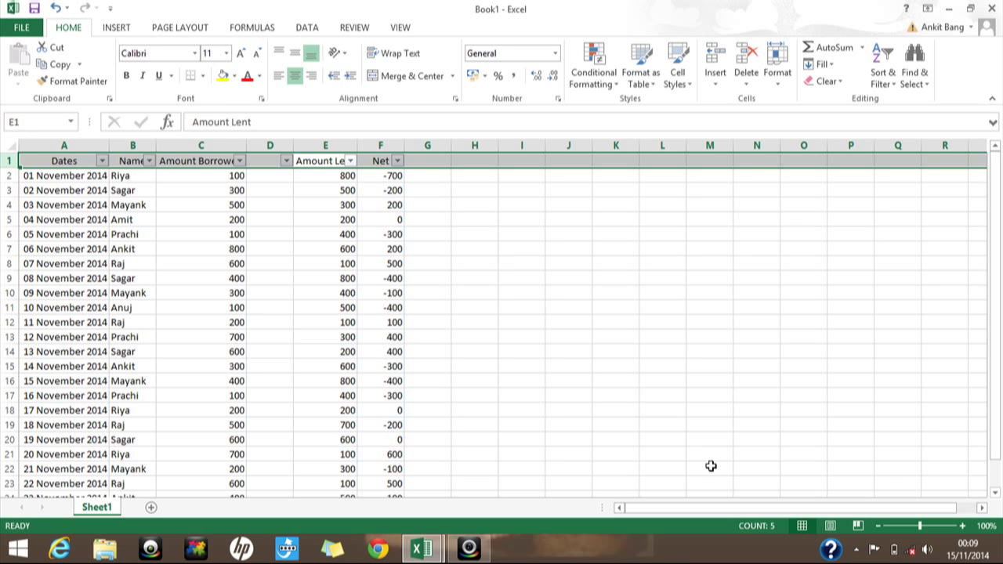
key("Left")
key("Left")
key("Left")
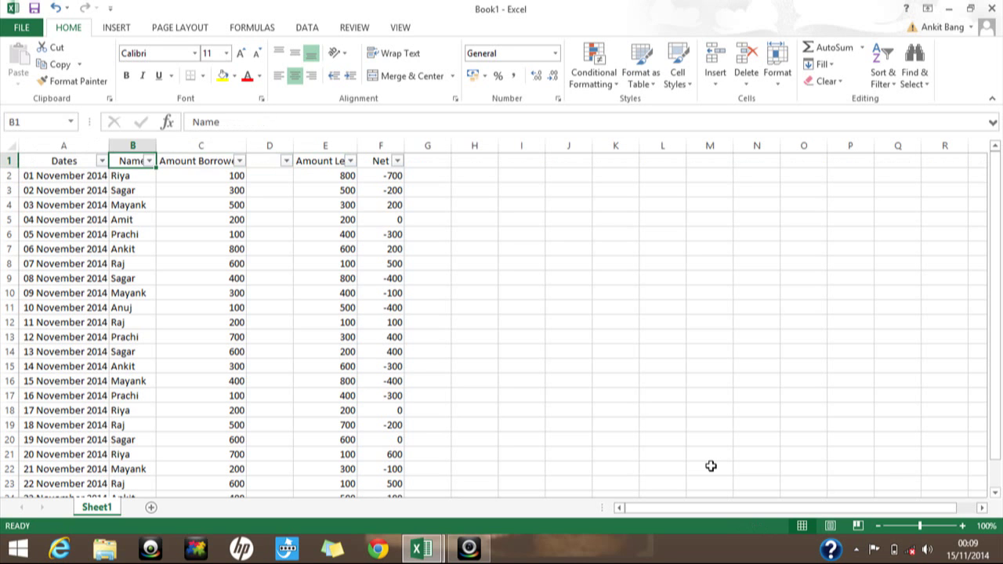
key("Right")
key("Right")
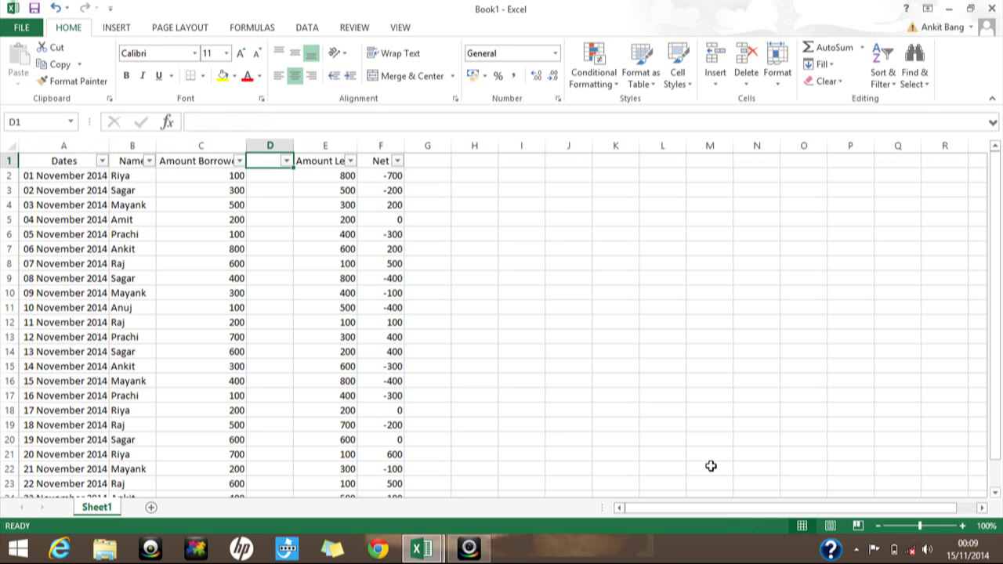
key("Left")
key("Left")
key("Left")
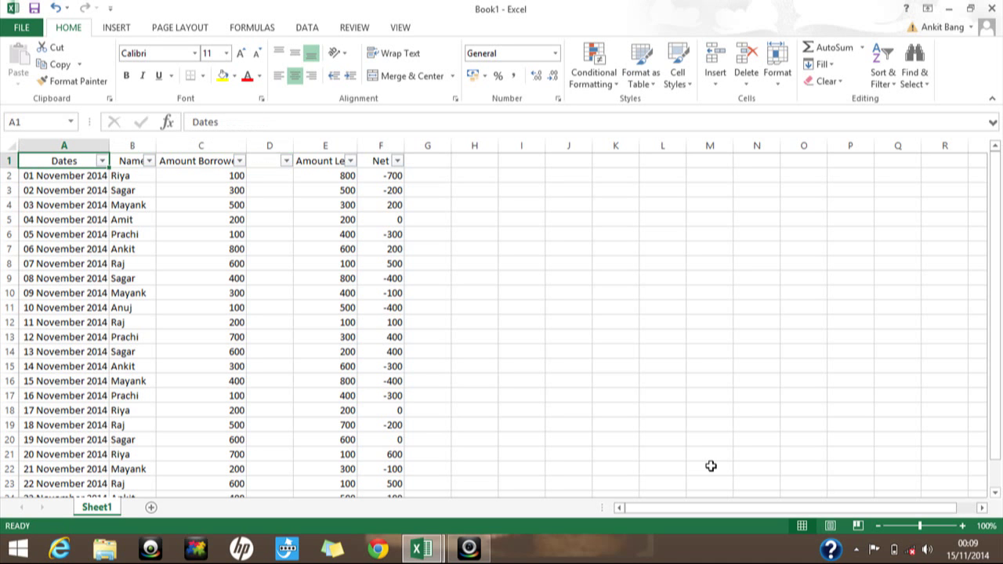
key("Right")
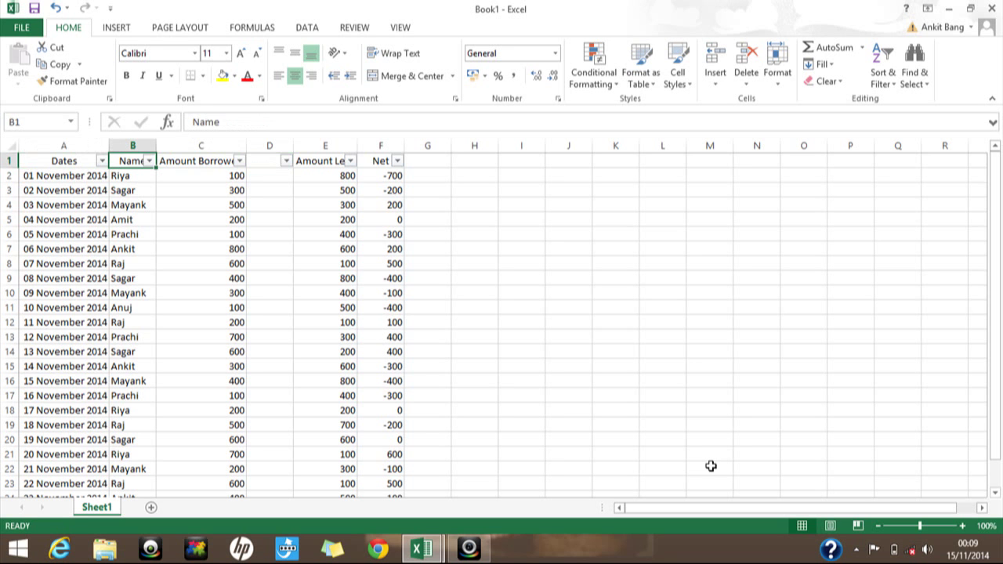
key("Right")
key("Right")
key("Left")
key("Left")
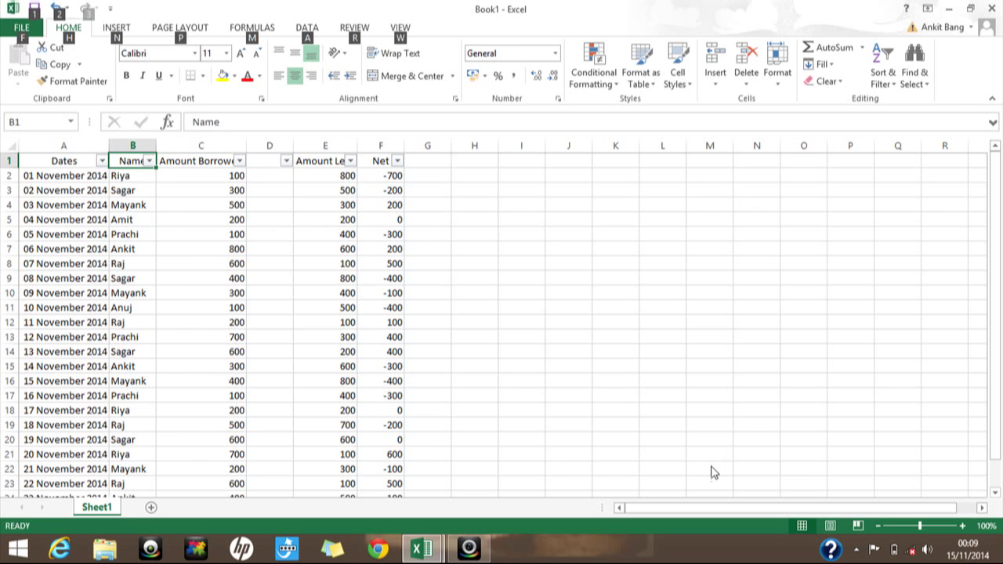
- Open the Name column's filter list and uncheck every name
key("alt+Down")
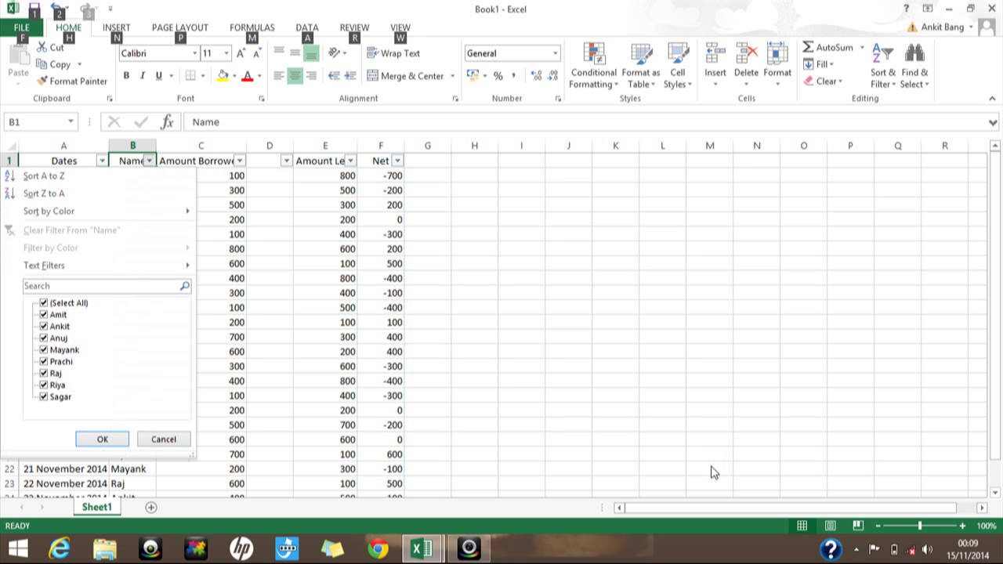
key("Down")
key("Down")
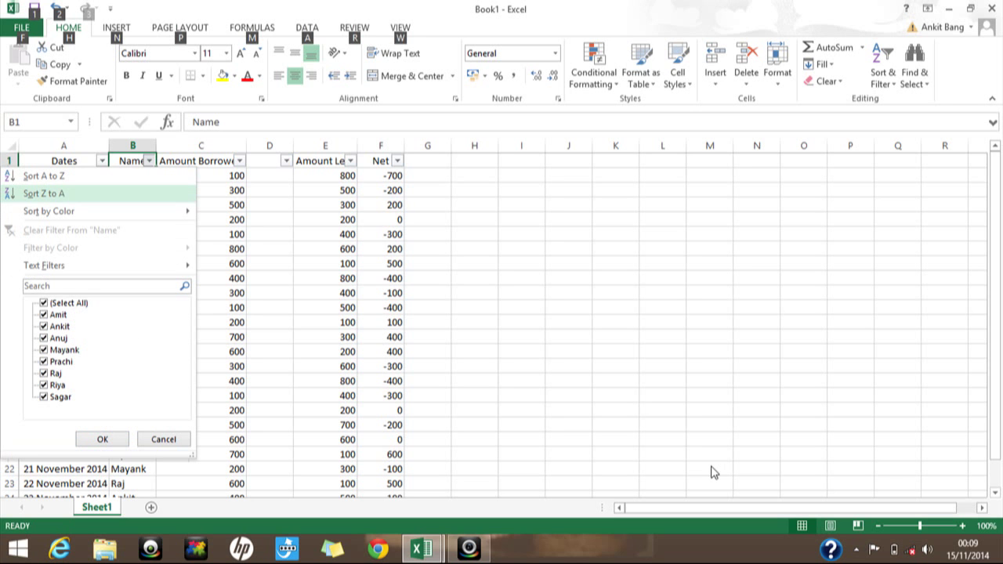
key("Down")
key("Down")
key("Down")
key("Down")
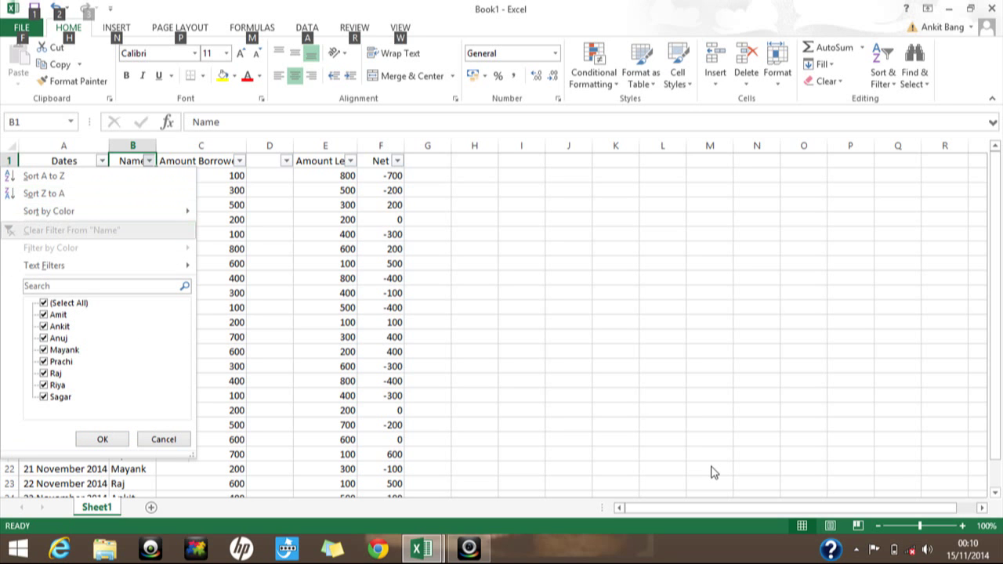
key("Down")
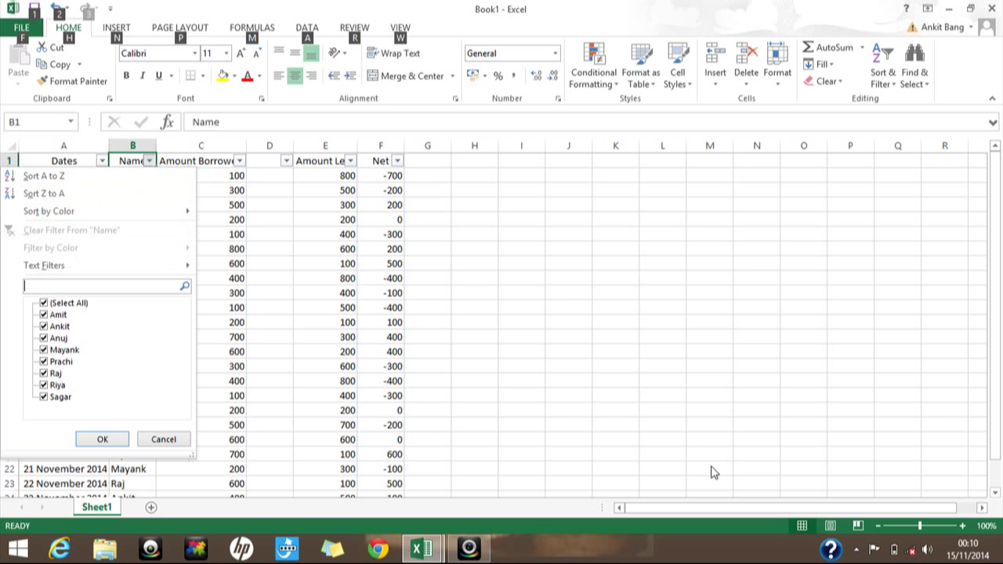
key("Down")
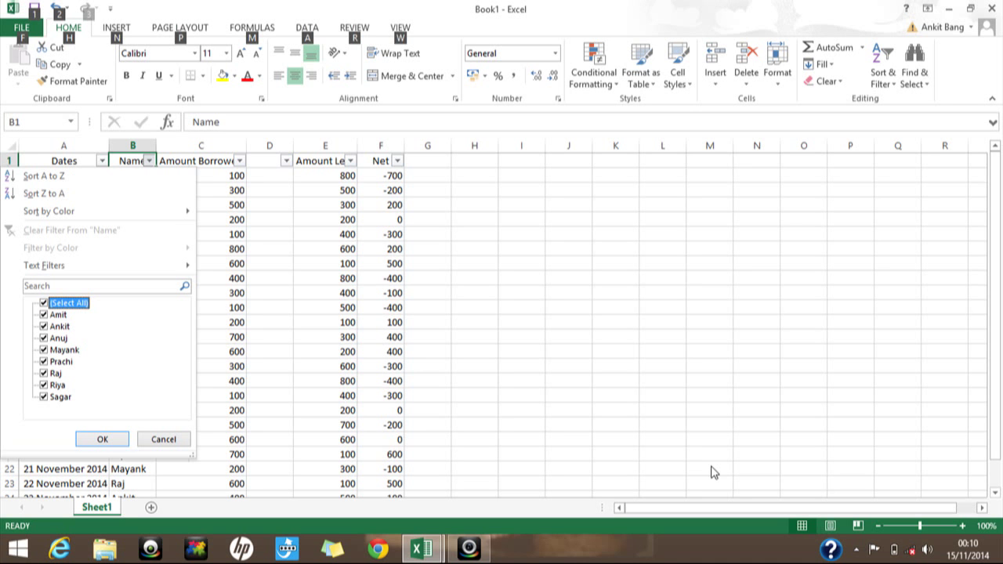
key("space")
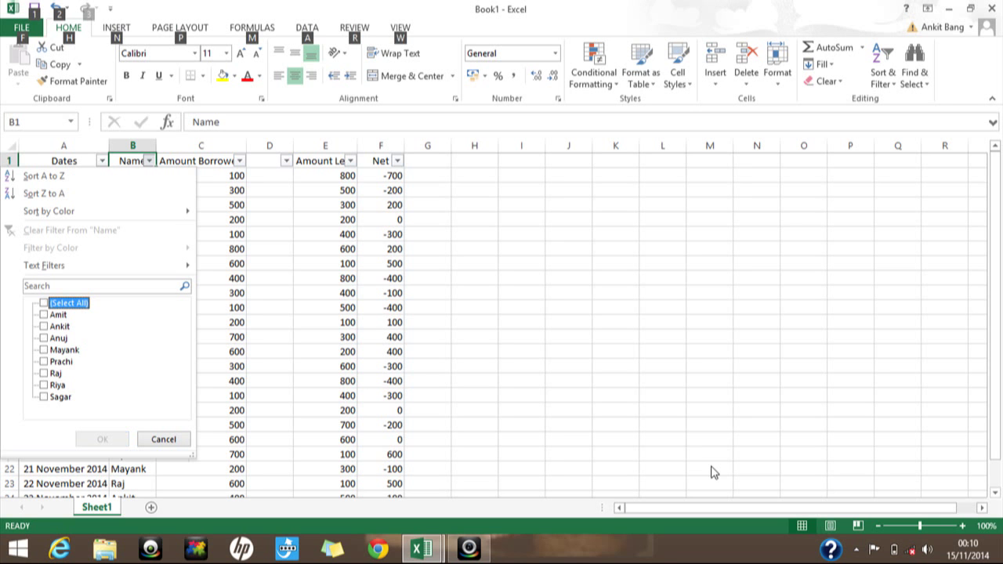
- Keep only Mayank ticked, apply the filter, and go to the first record's date
key("Down")
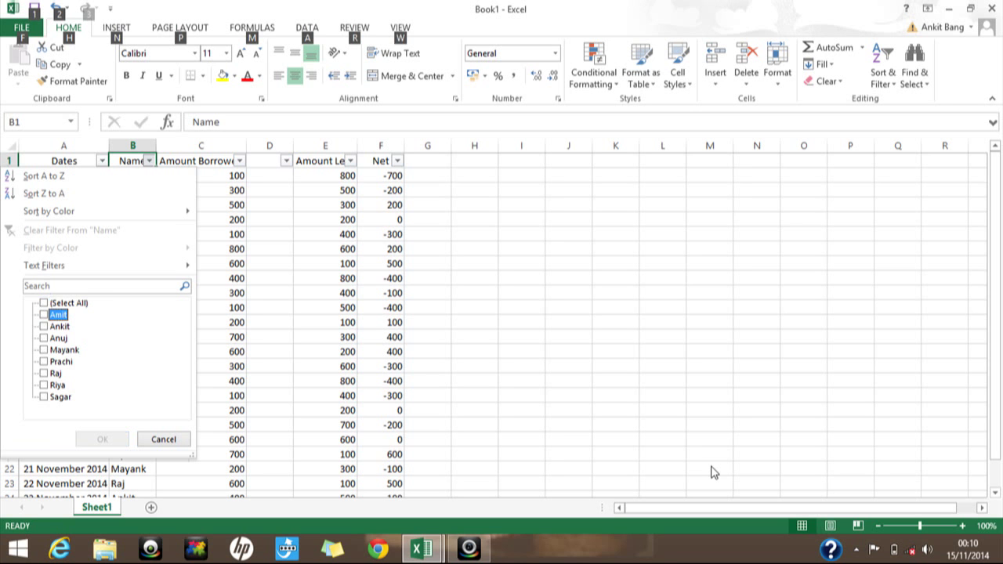
key("Down")
key("Down")
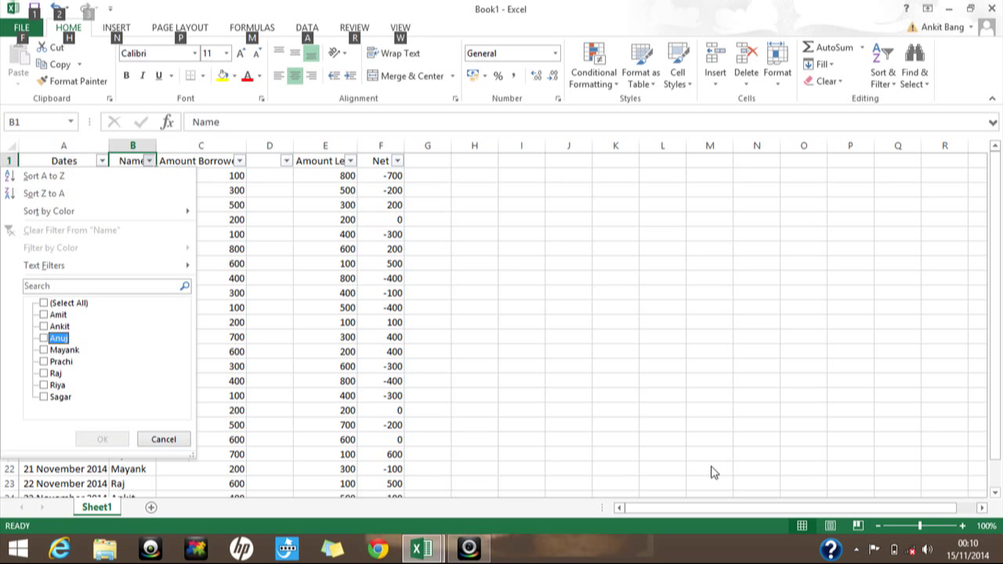
key("Down")
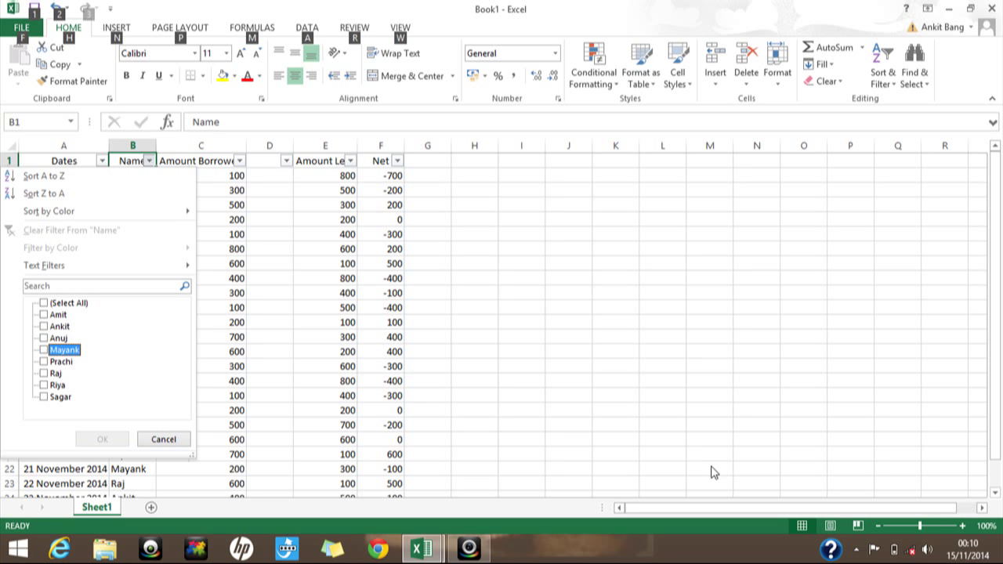
key("space")
key("Return")
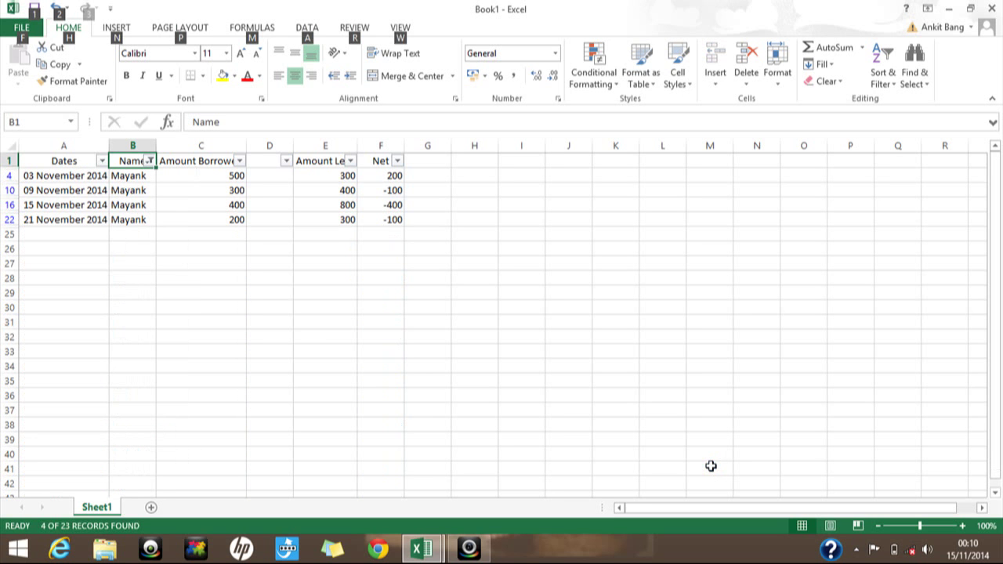
key("Down")
key("Down")
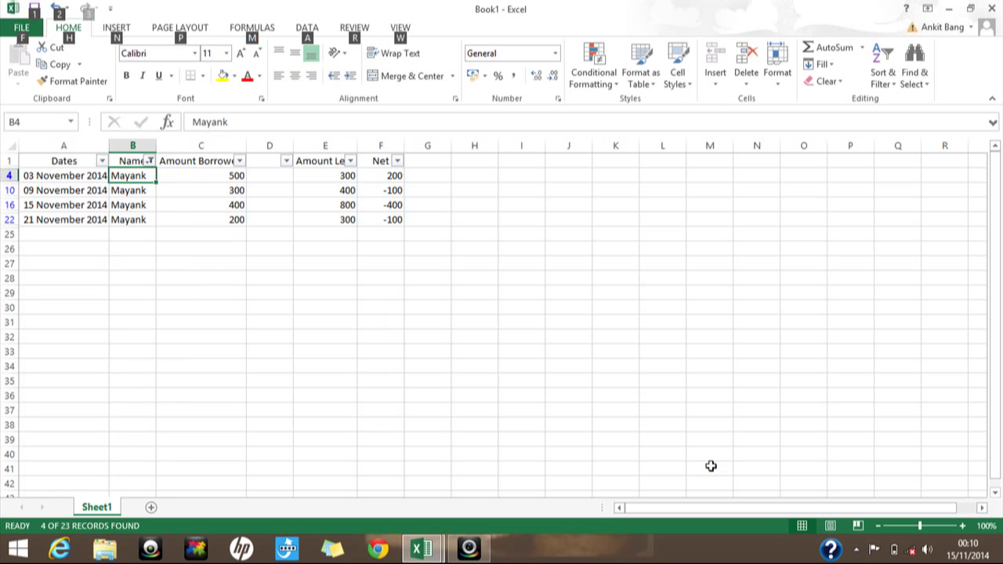
key("Left")
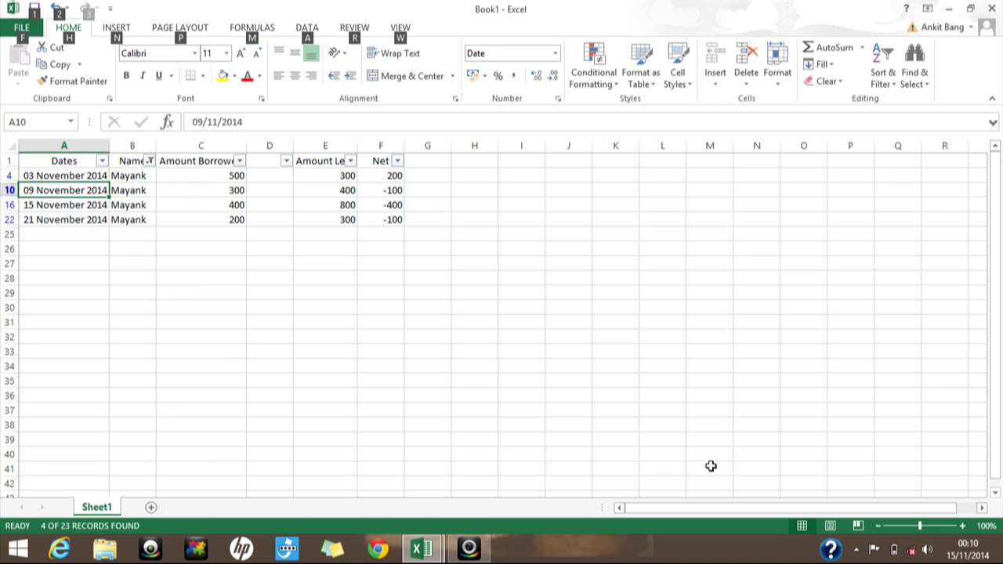
key("Up")
key("Down")
key("Down")
key("Down")
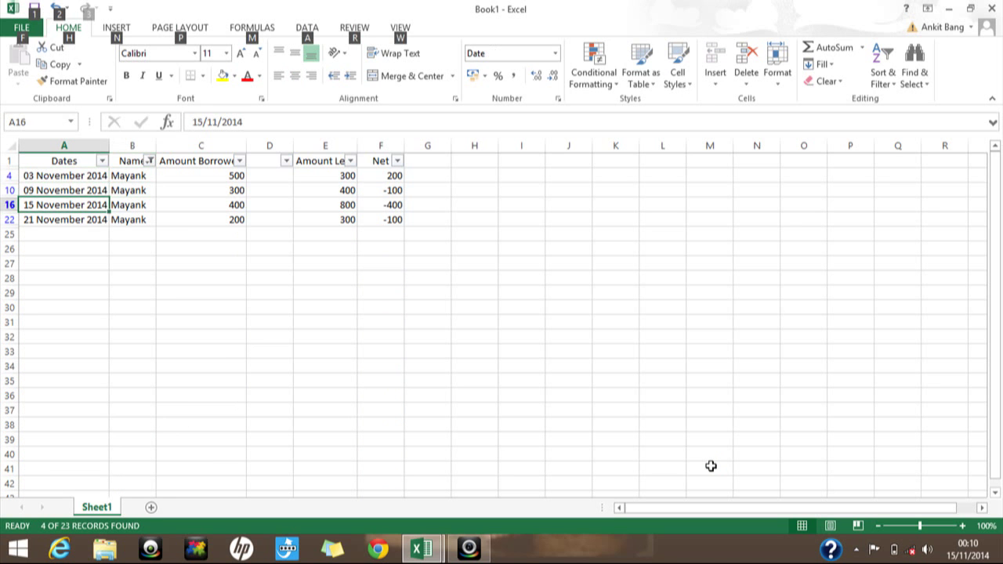
key("Right")
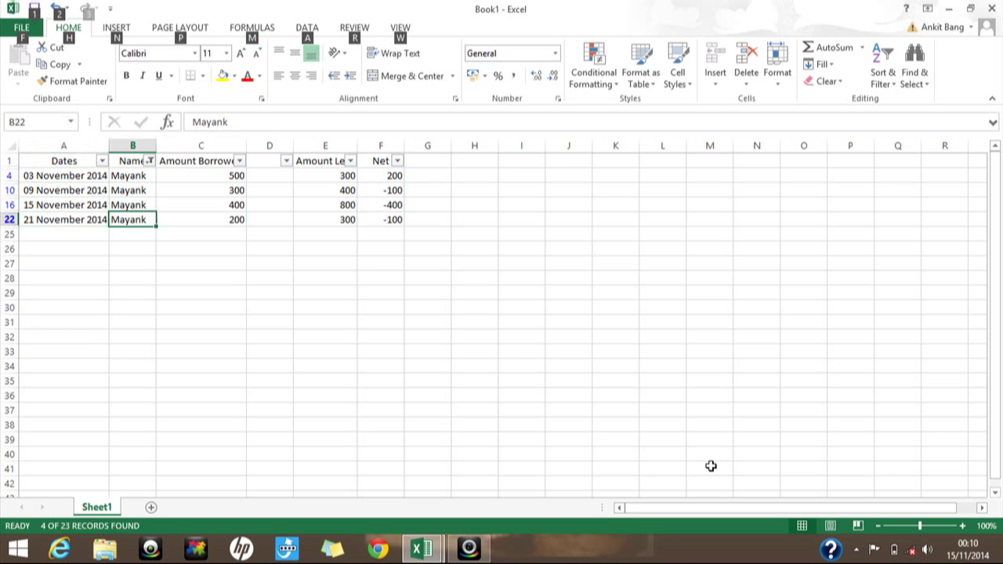
key("Right")
key("Up")
key("Up")
key("Up")
key("Up")
key("Down")
key("Down")
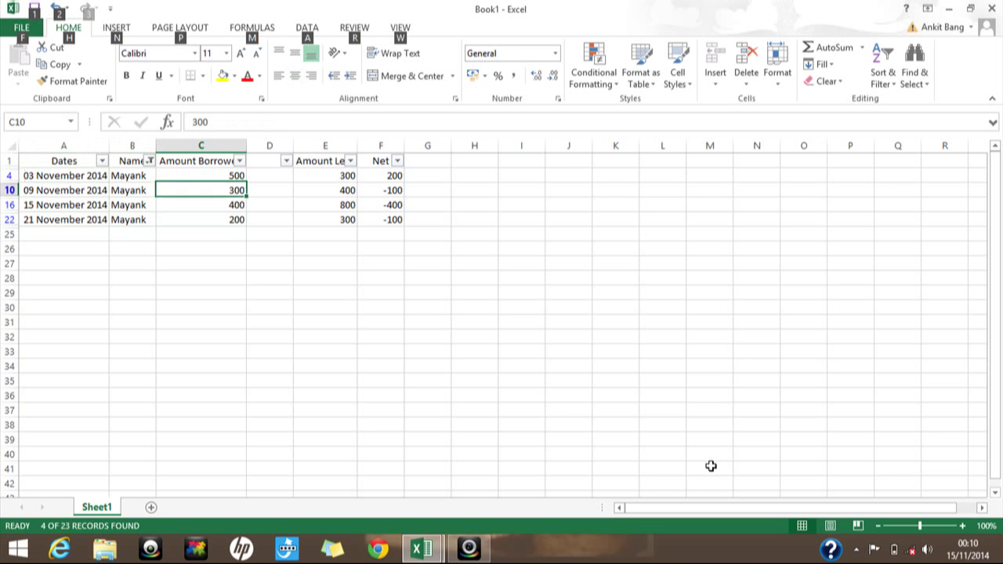
key("Down")
key("Right")
key("Right")
key("Right")
key("Up")
key("Up")
key("Up")
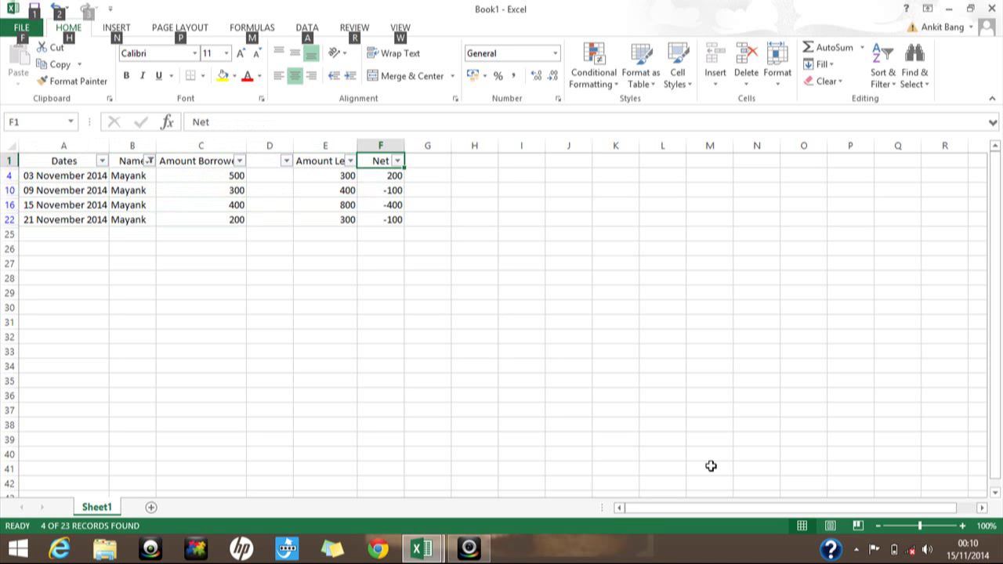
key("Down")
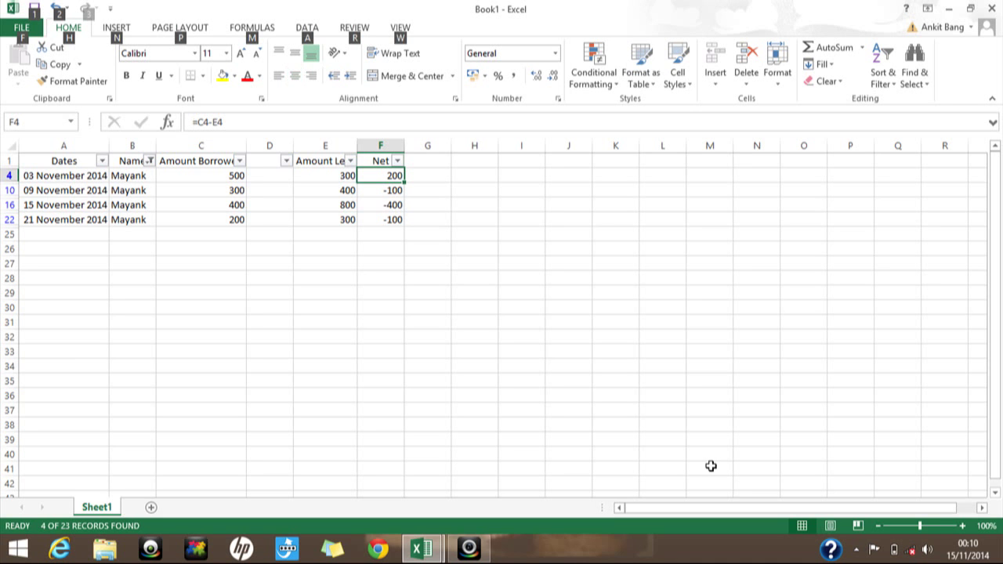
key("Down")
key("Down")
key("Down")
key("Down")
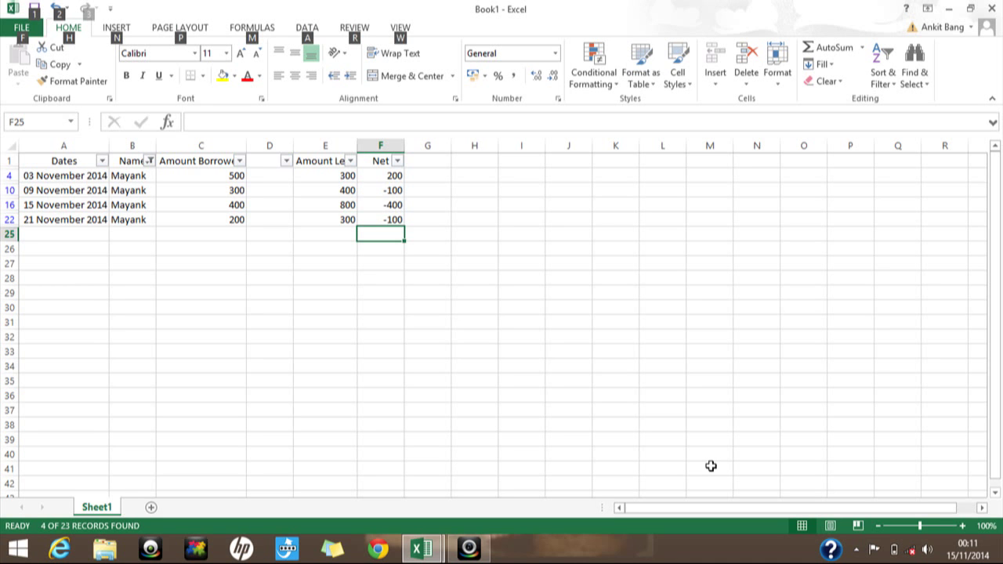
- Enter a SUM formula in F25 over the Net range F4:F22
type("=")
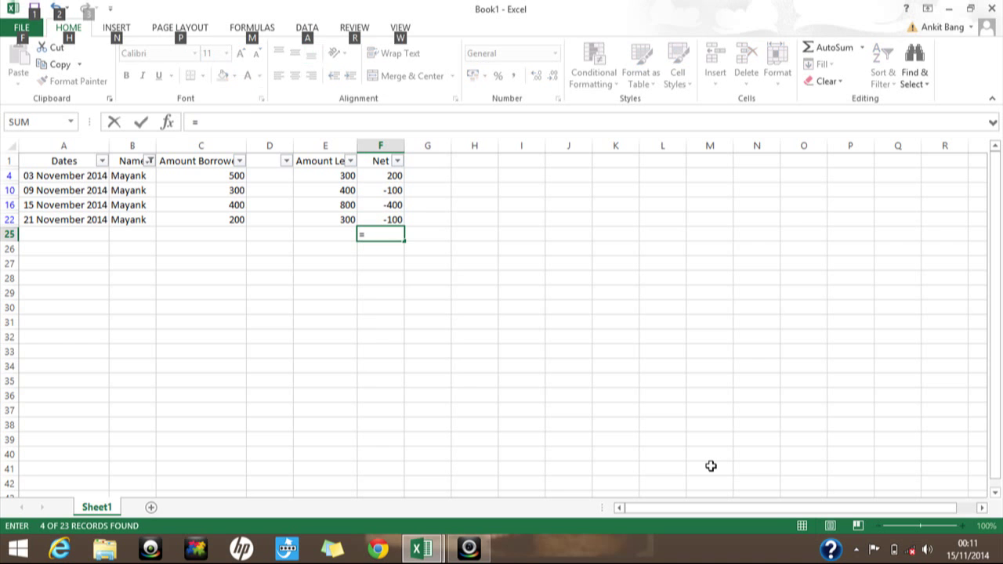
type("SUM(")
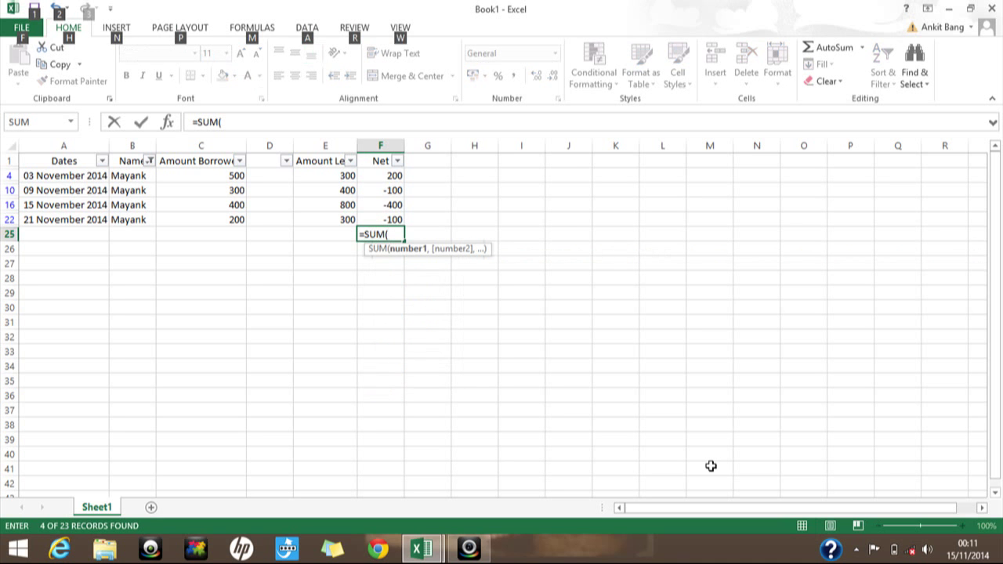
key("Up")
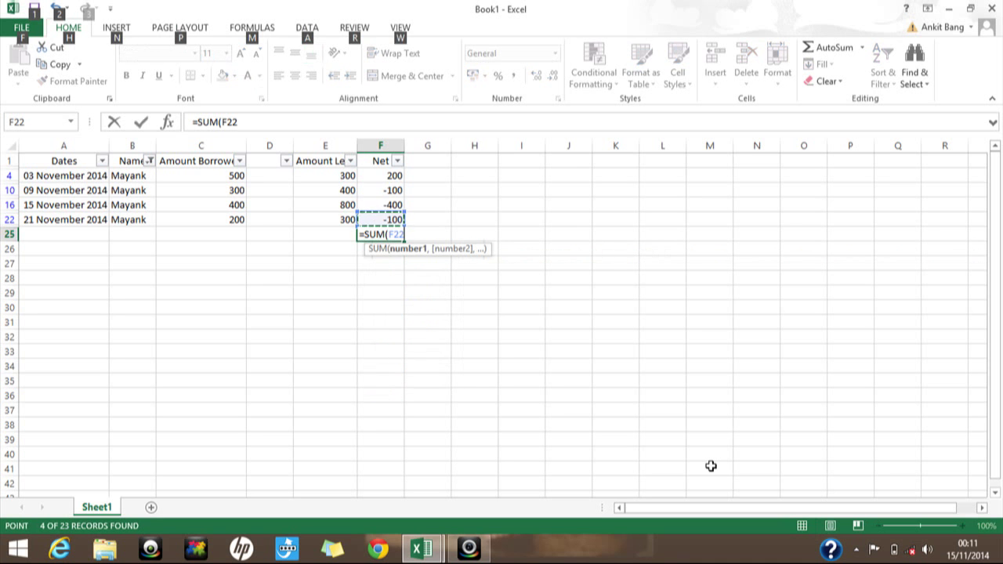
key("alt")
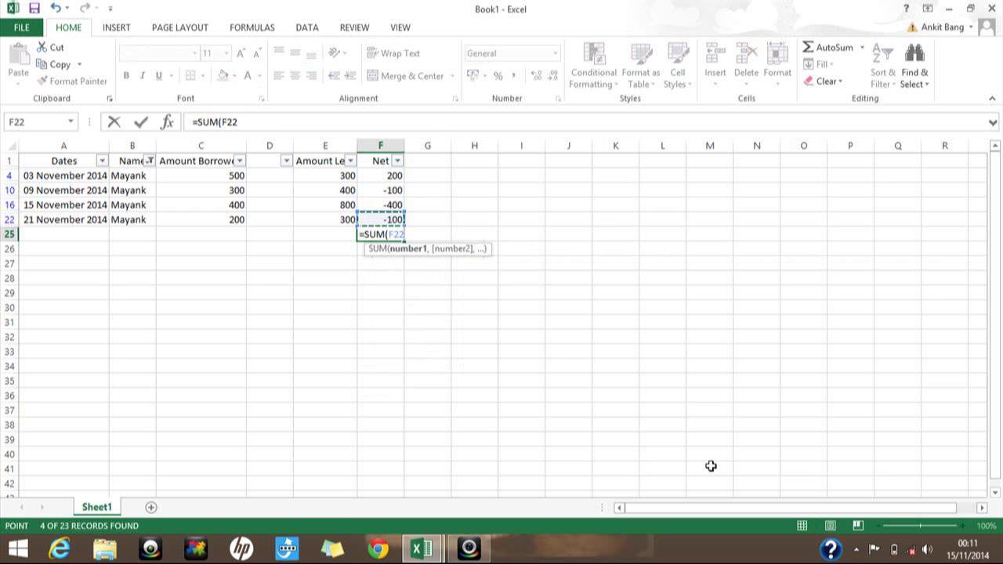
key("ctrl+shift+Up")
key("shift+Down")
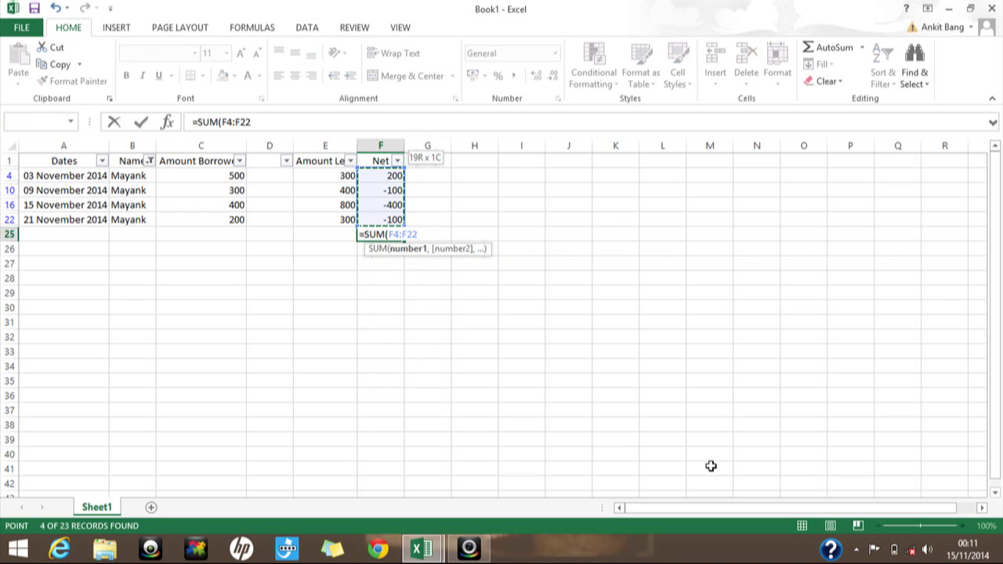
key("Return")
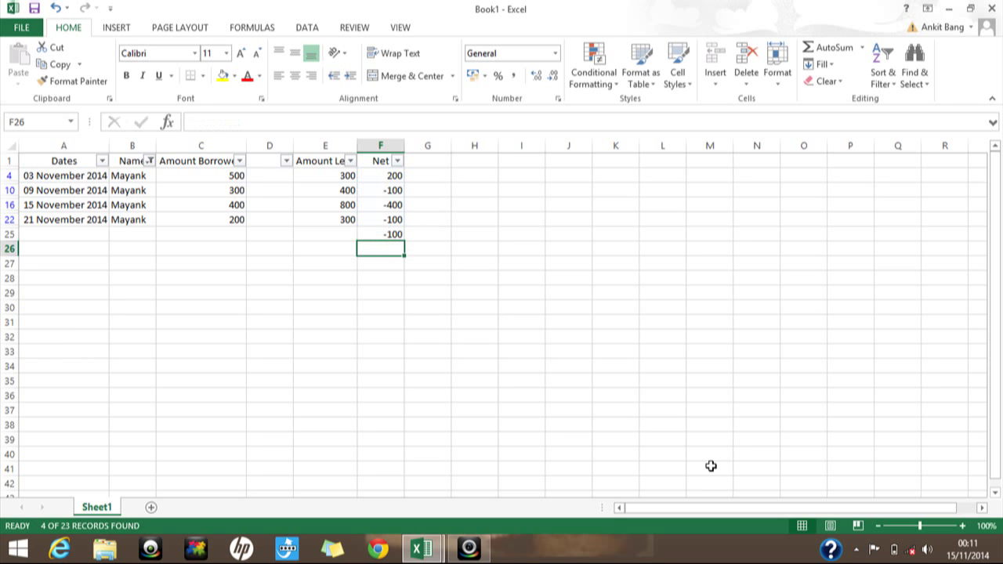
key("Up")
key("Up")
key("Up")
key("Up")
key("Up")
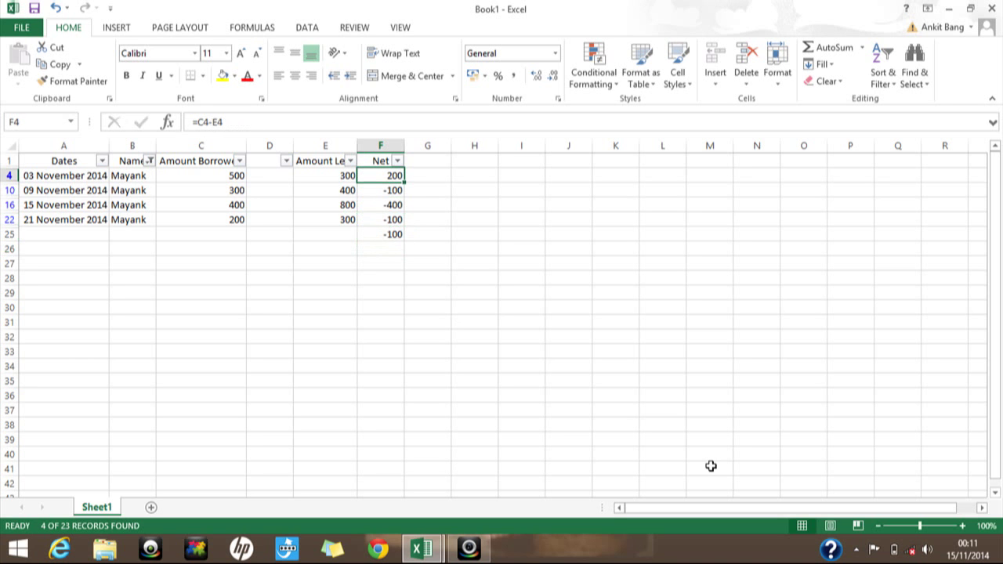
key("Down")
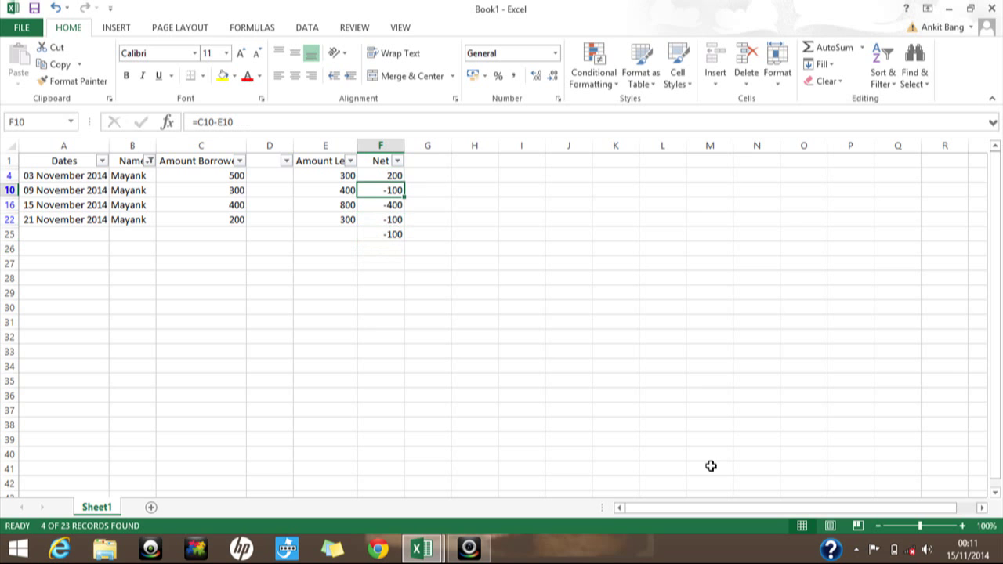
key("Down")
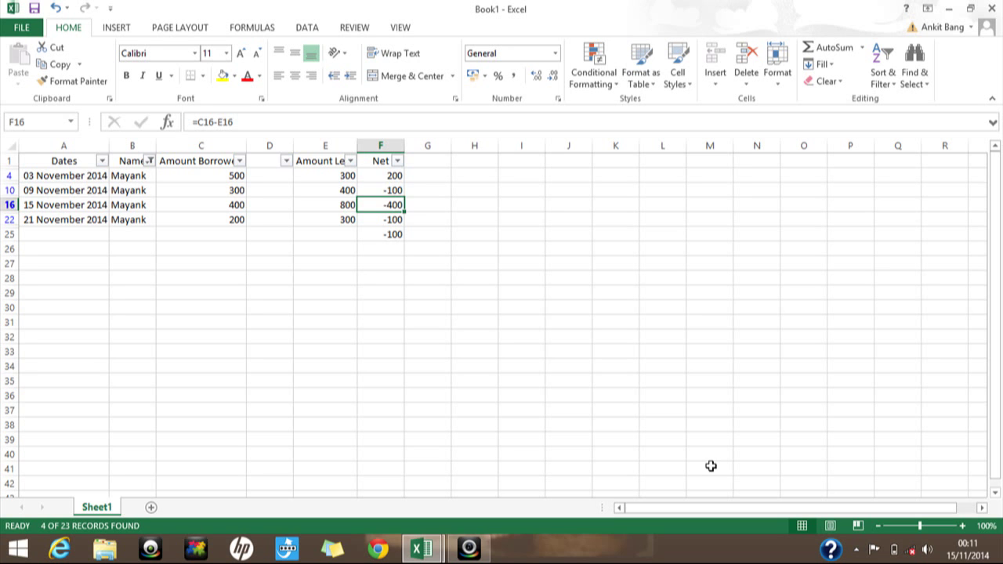
key("Down")
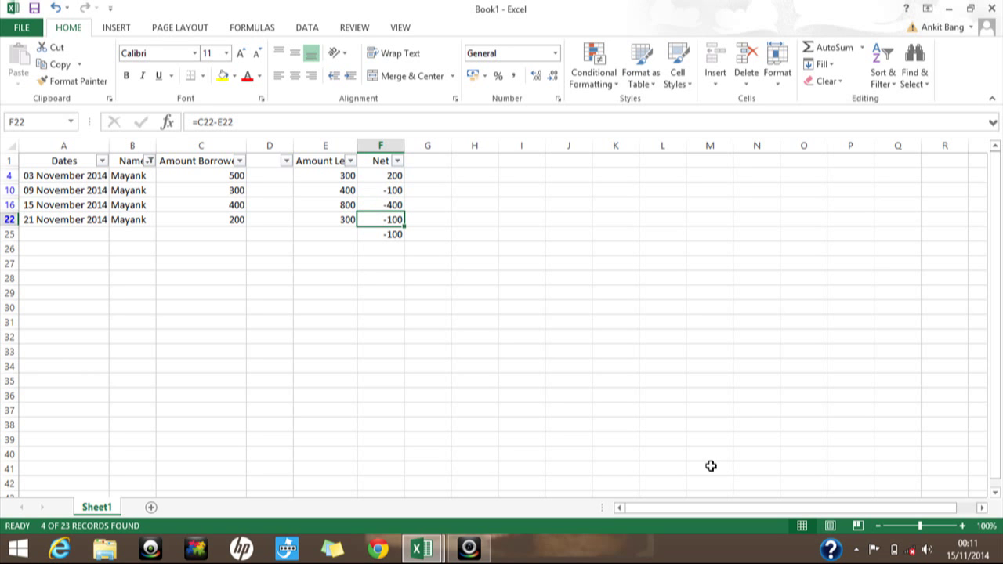
key("Down")
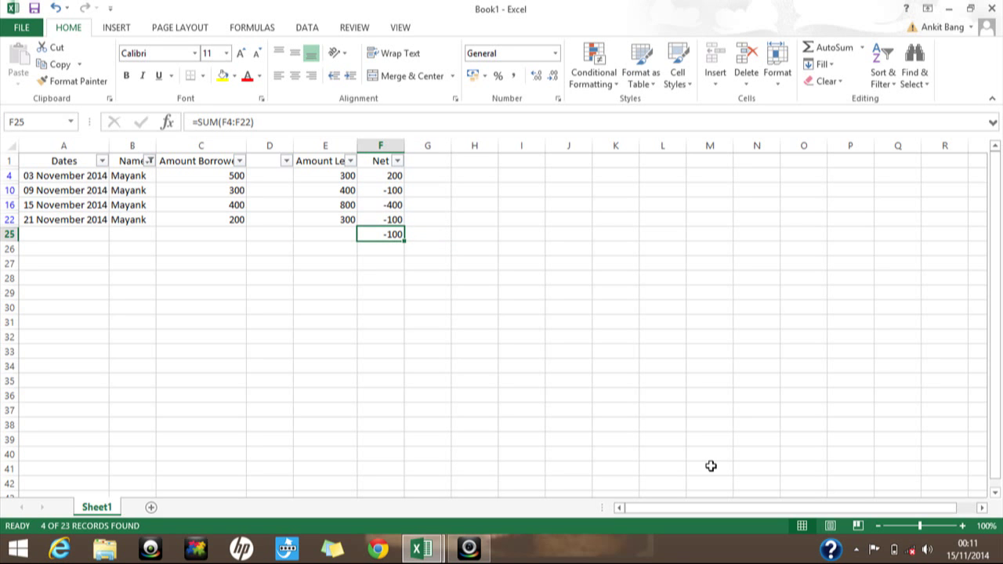
key("Left")
key("Left")
key("Left")
key("Left")
key("Left")
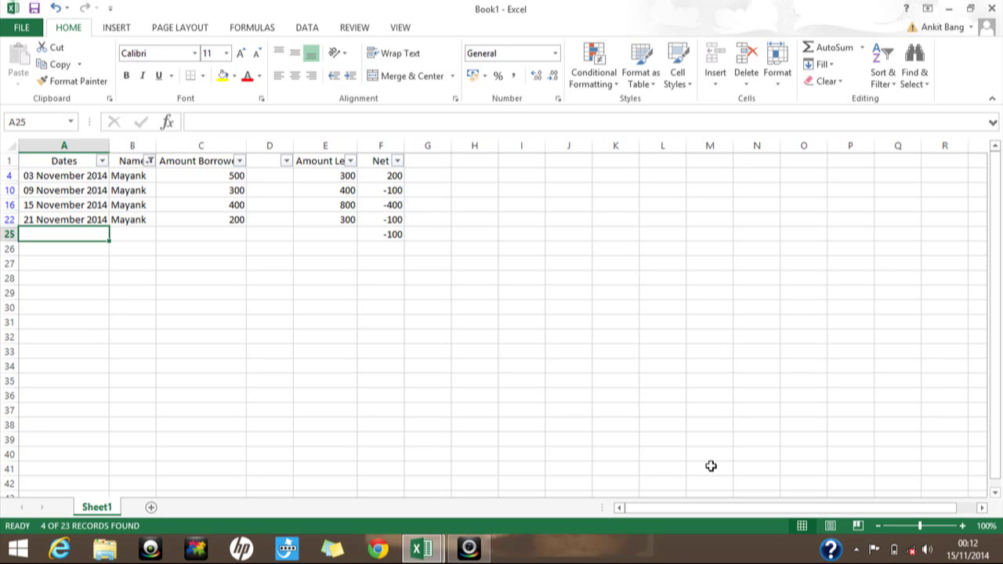
key("Right")
key("Right")
key("Right")
key("Right")
key("Right")
key("Right")
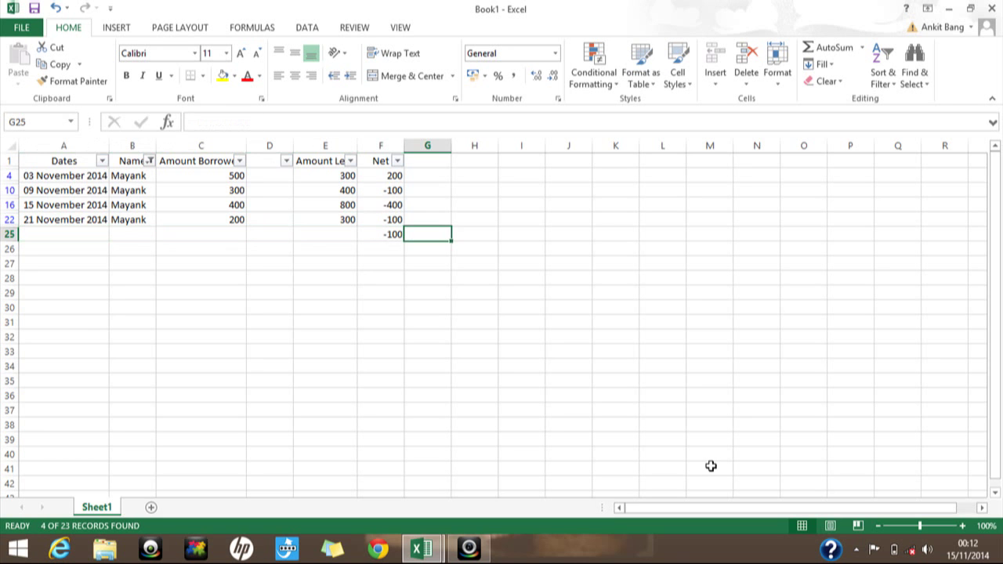
key("Left")
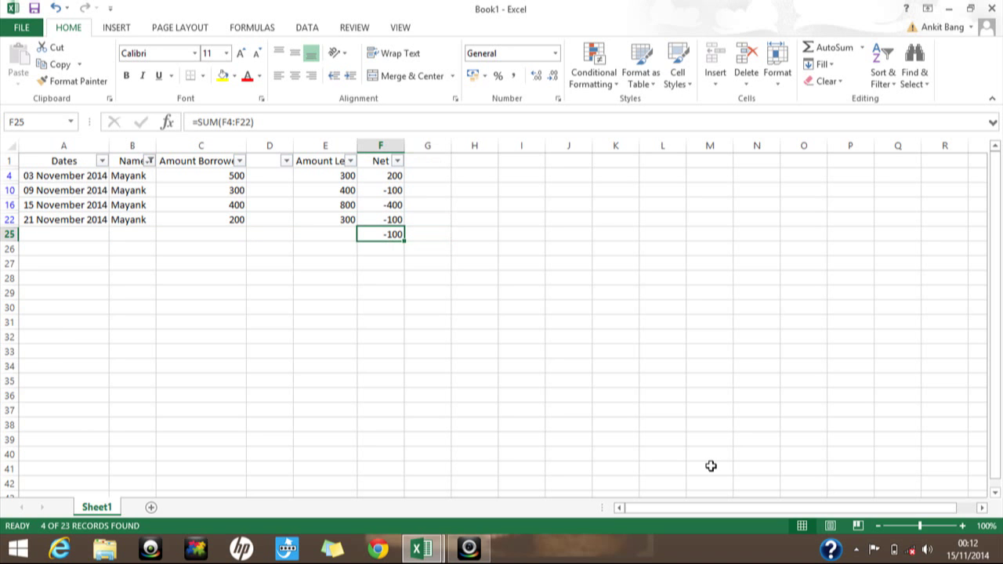
key("Right")
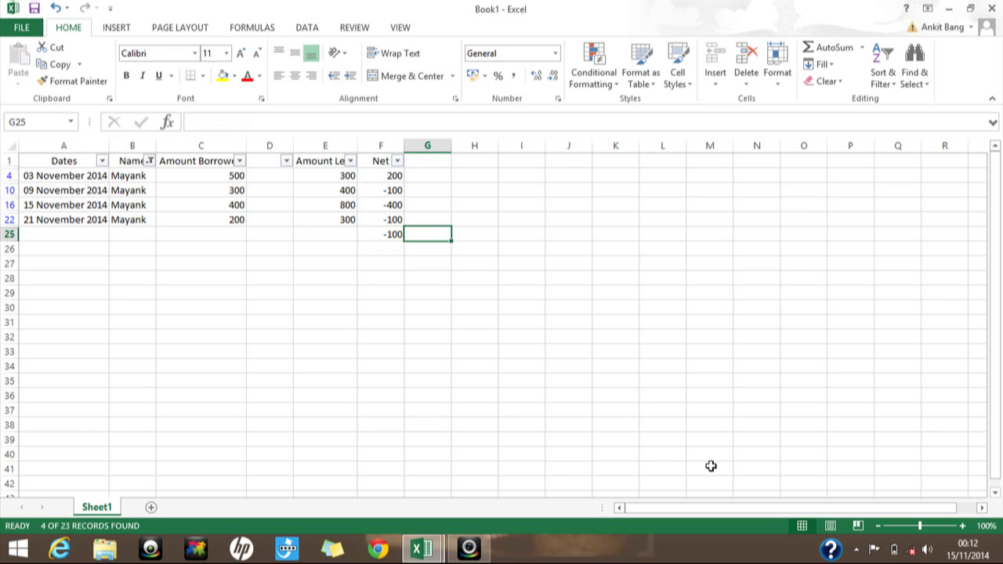
type("=sum")
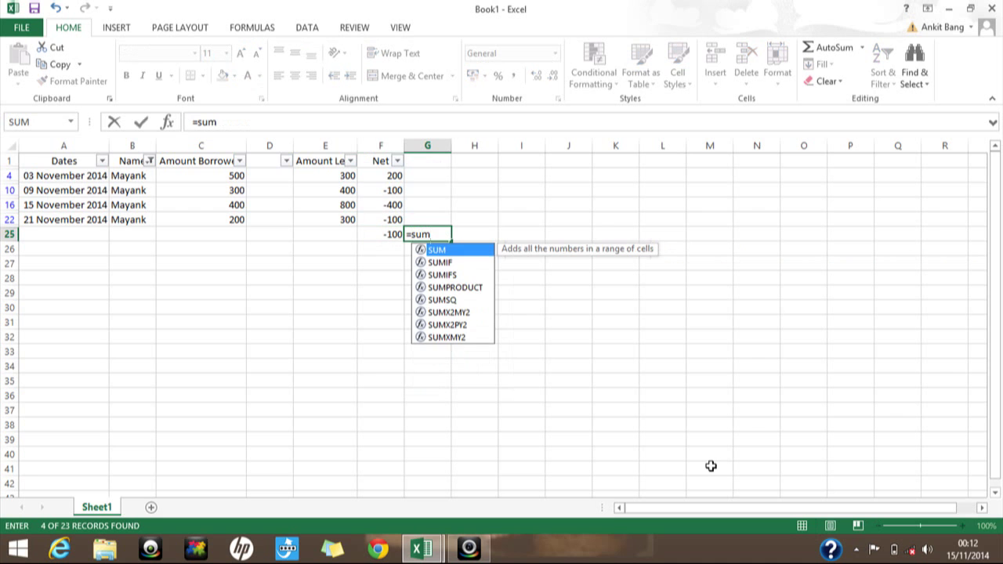
key("Tab")
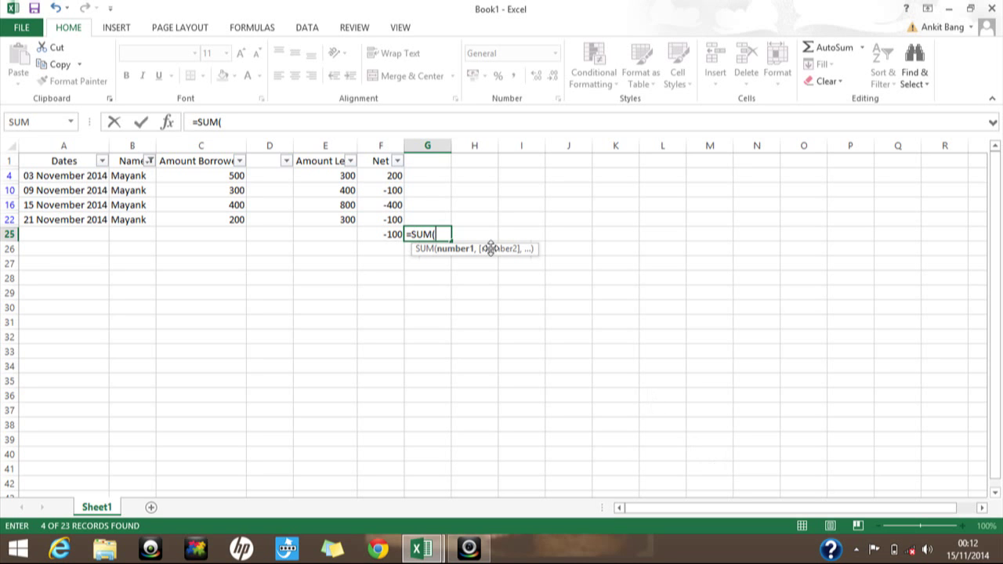
left_click(379, 176)
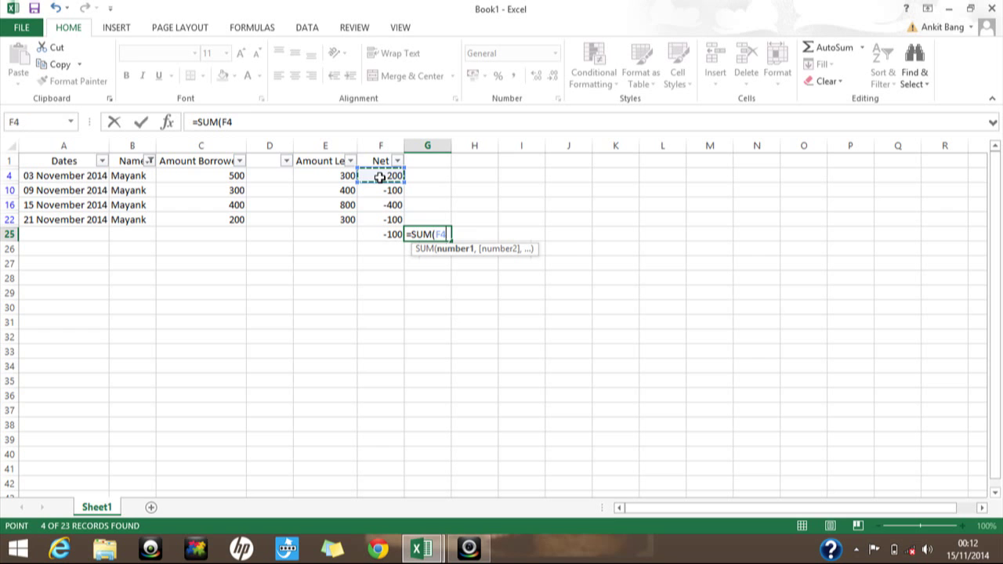
type(",")
left_click(384, 189)
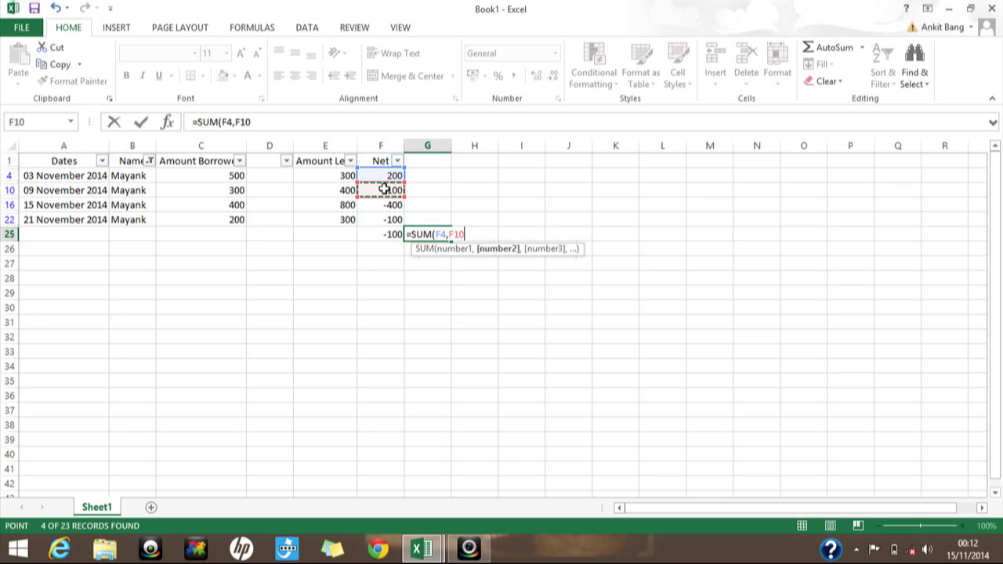
type(")")
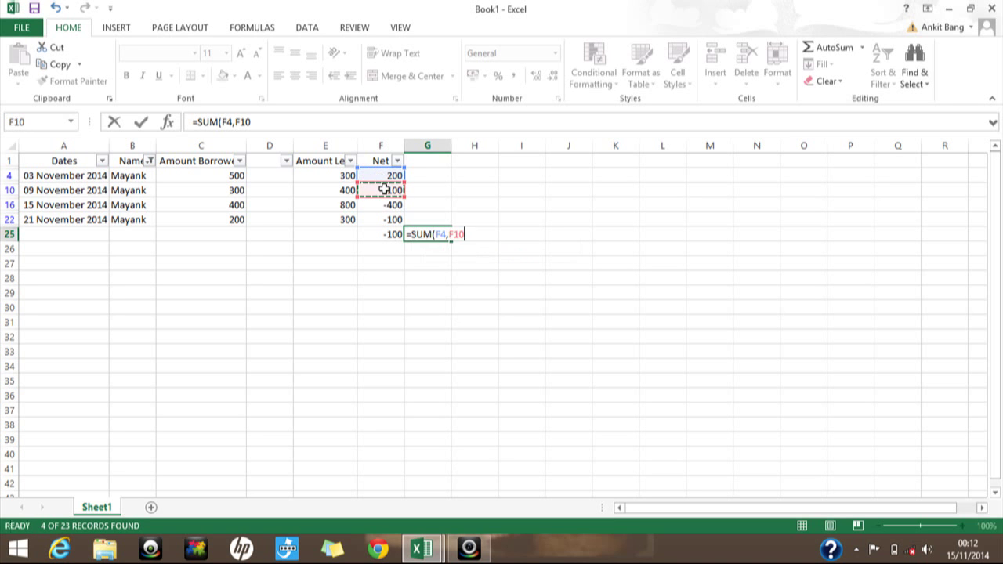
key("Escape")
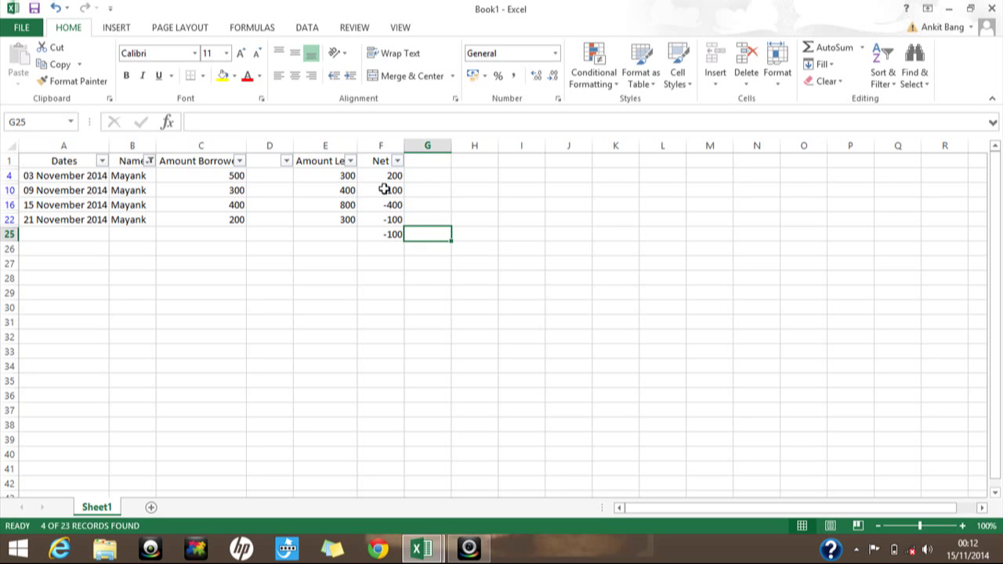
key("Left")
- Inspect the existing SUM total in F25, then delete it
key("XF86MonBrightnessDown")
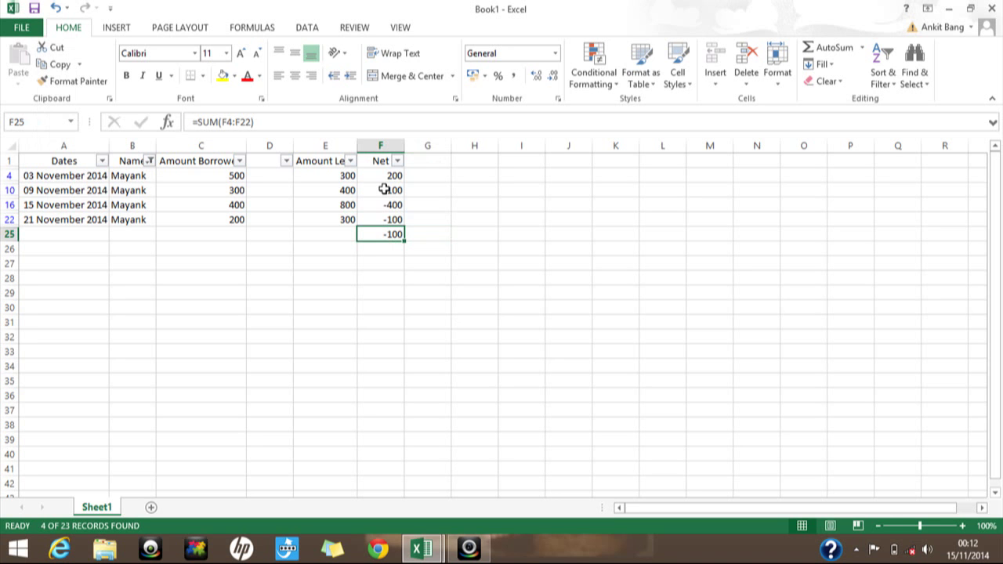
key("F2")
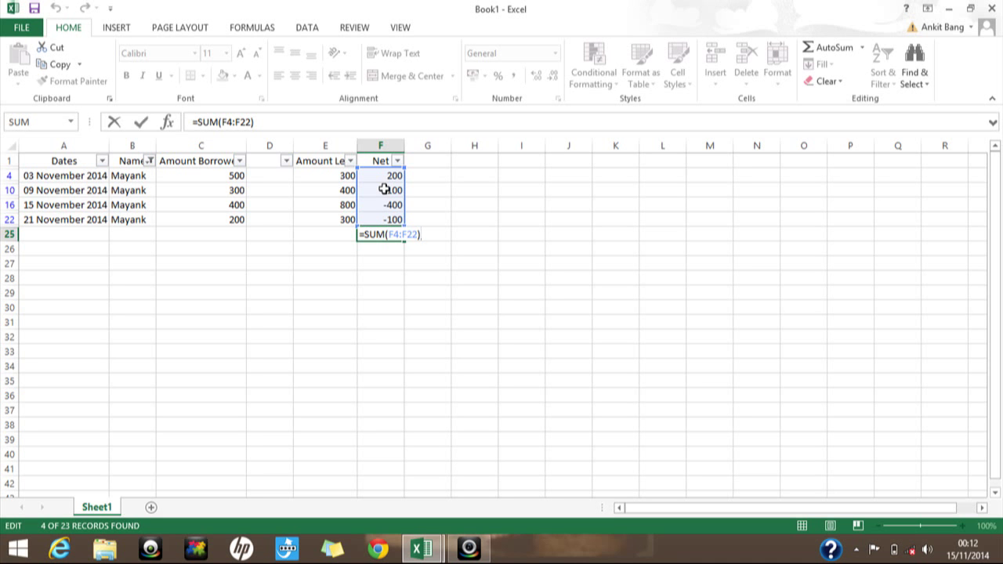
key("Escape")
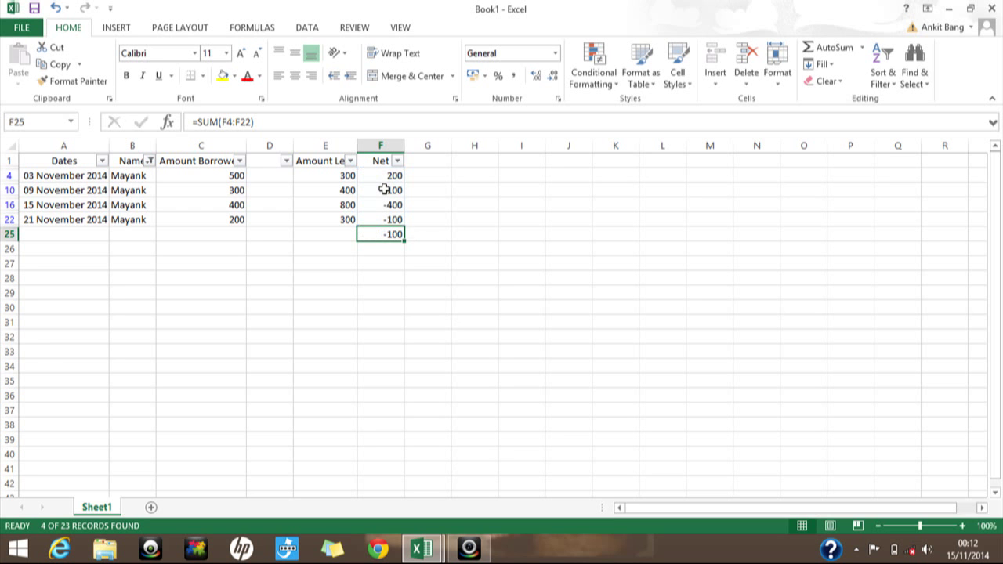
key("Delete")
- Enter =SUBTOTAL(9,F4:F22) in F25, giving -400 for Mayank's visible Net values
type("=sub")
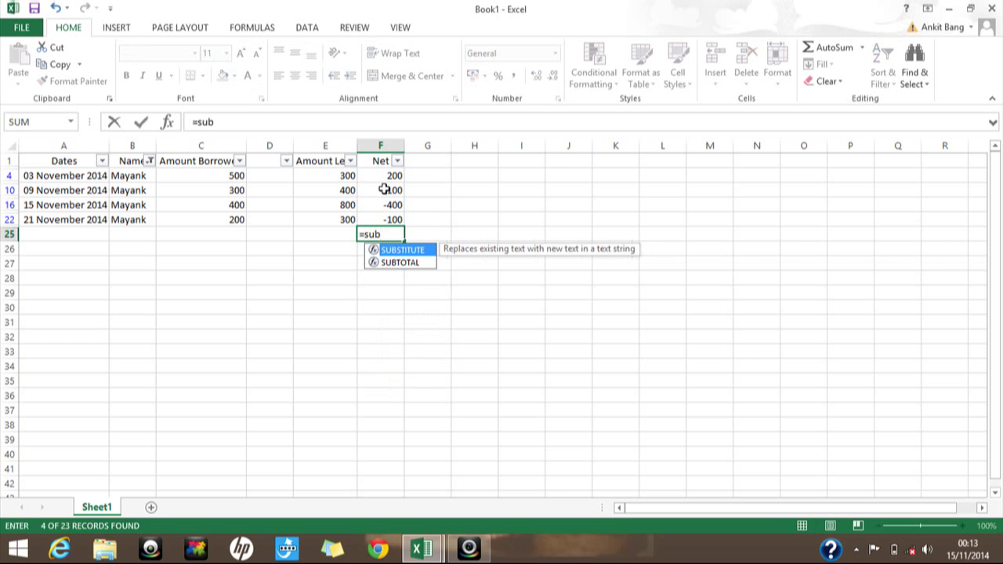
type("t")
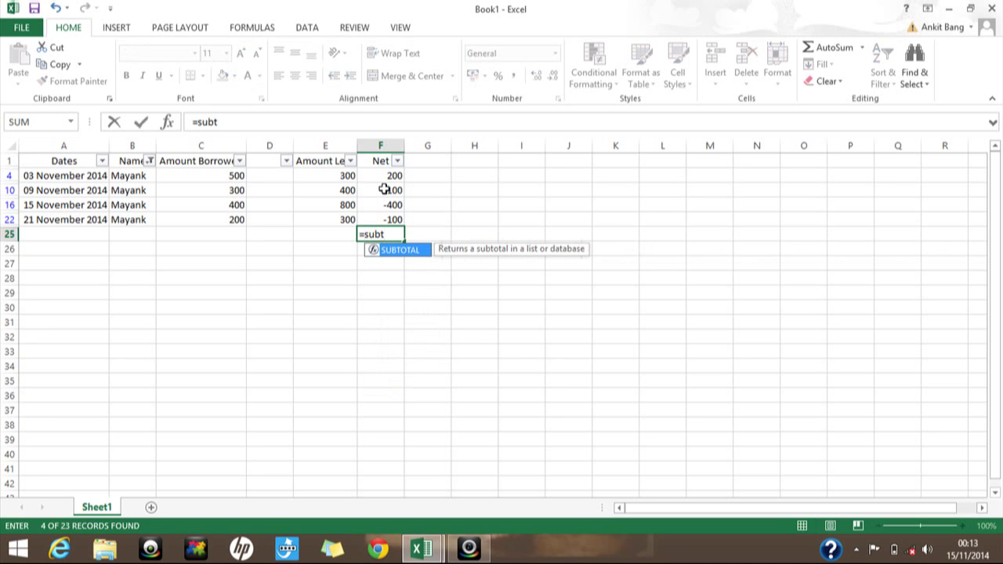
key("Tab")
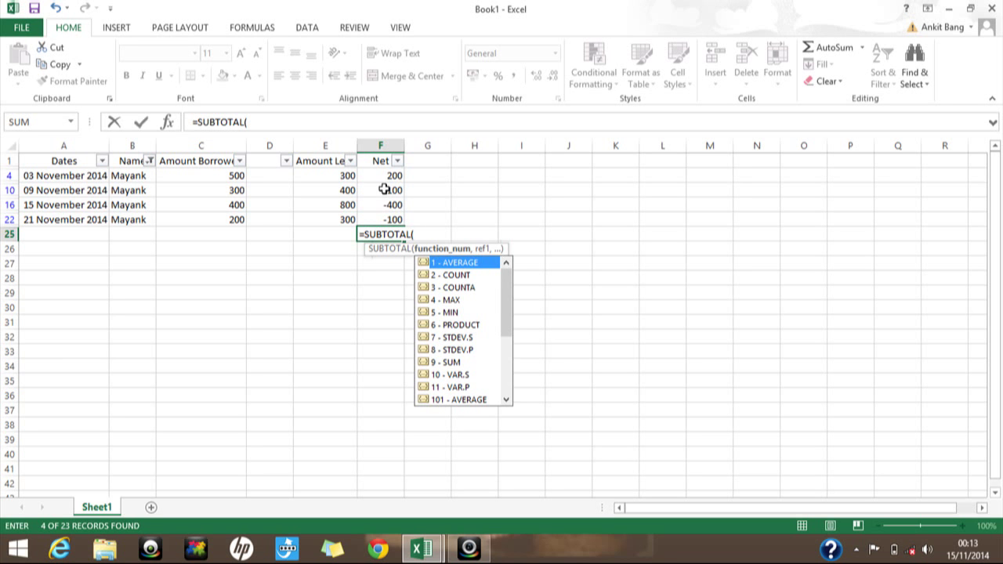
key("Down")
key("Down")
key("Down")
key("Down")
key("Down")
key("Down")
key("Down")
key("Down")
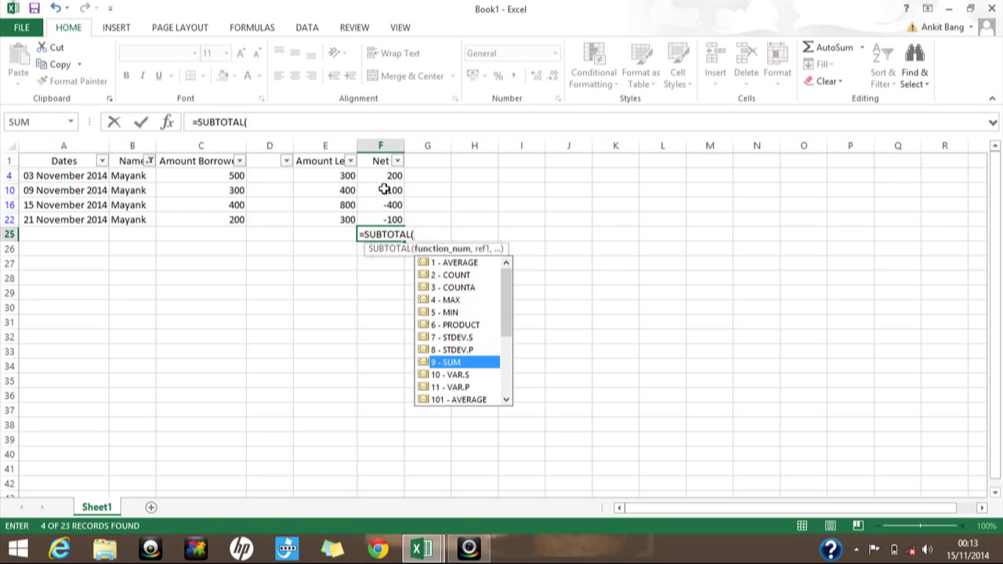
type("9,")
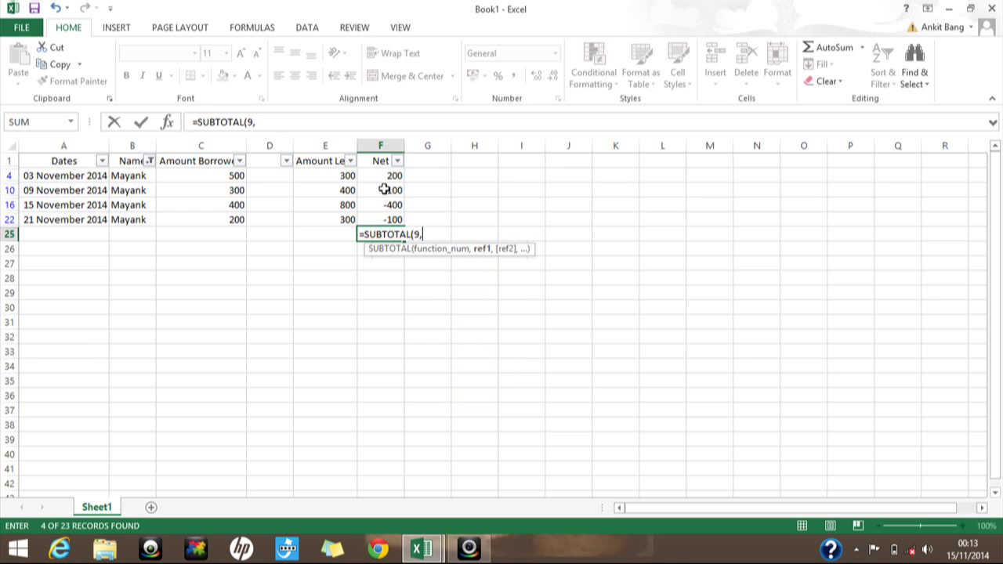
key("Up")
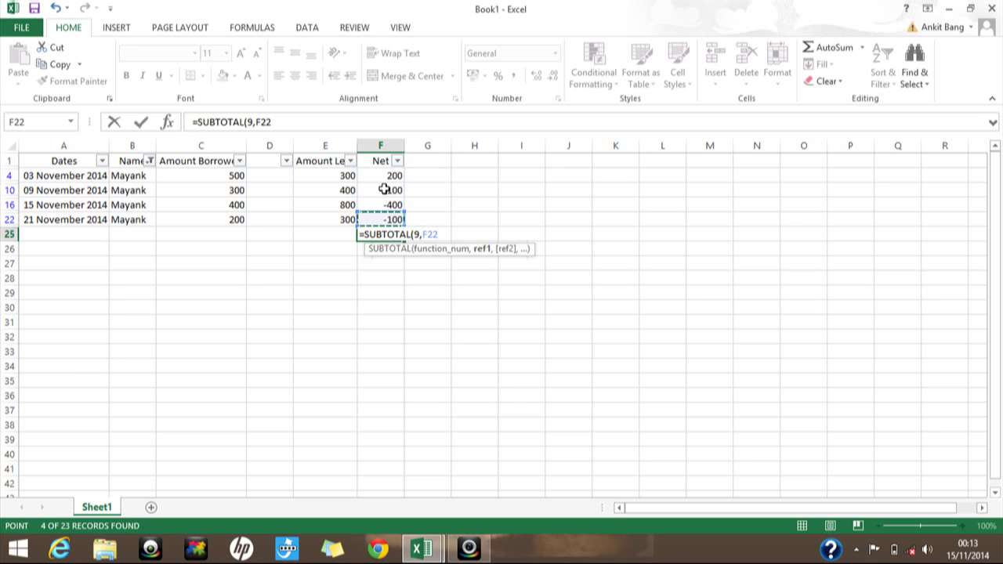
key("shift+Up")
key("shift+Up")
key("shift+Up")
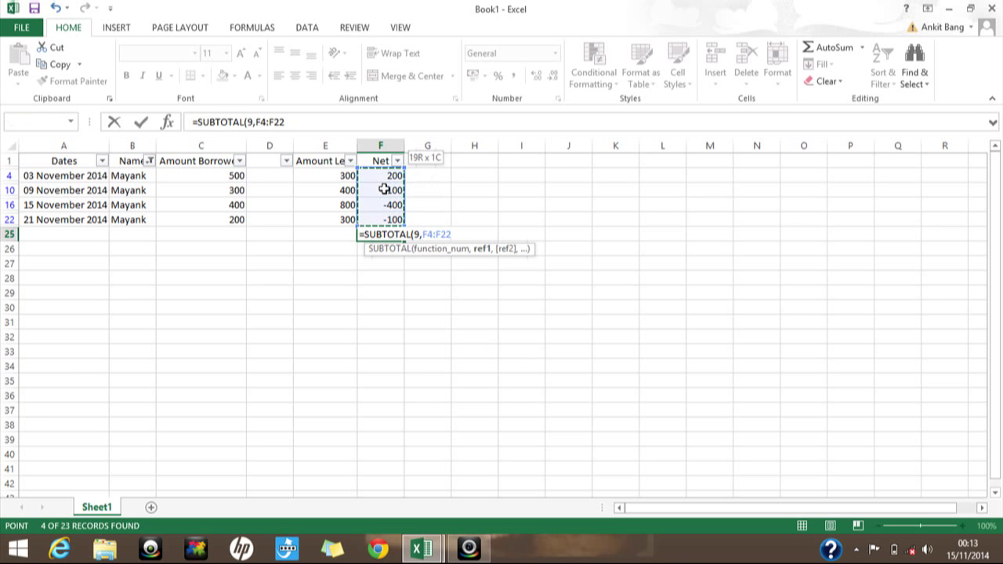
key("Return")
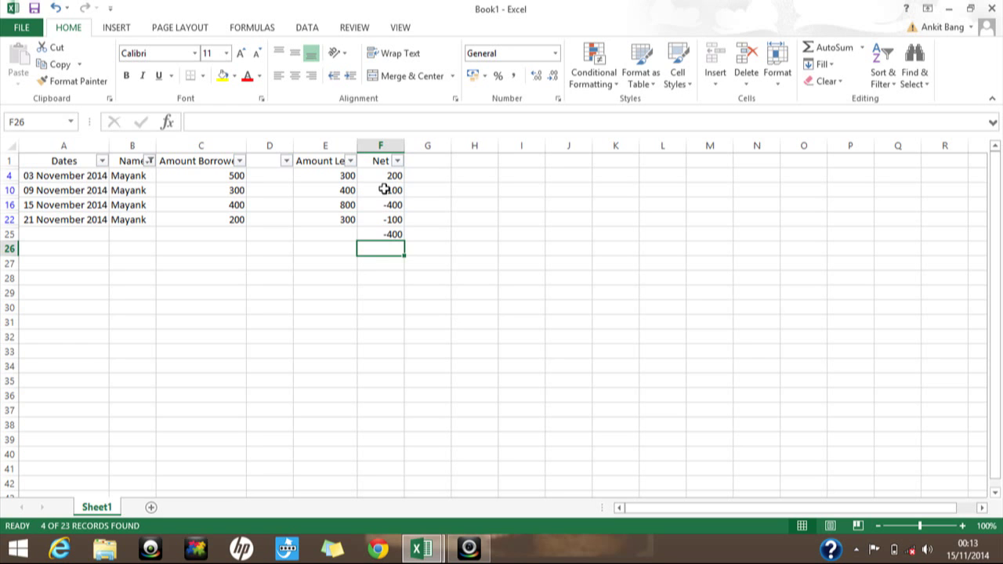
key("Up")
key("Up")
key("Up")
key("Up")
key("Up")
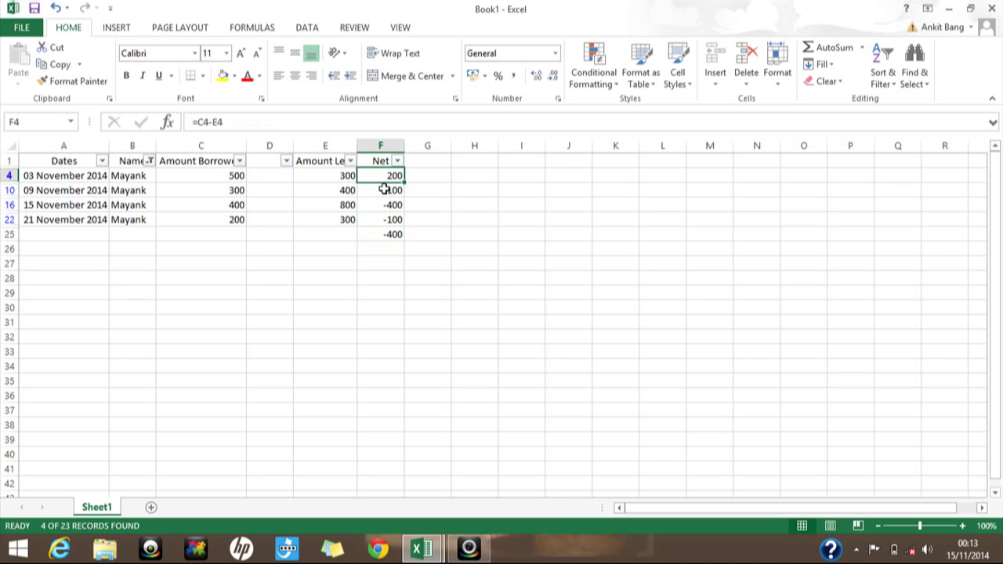
- Turn off the AutoFilter from Net header F1 to show all 23 records
key("Up")
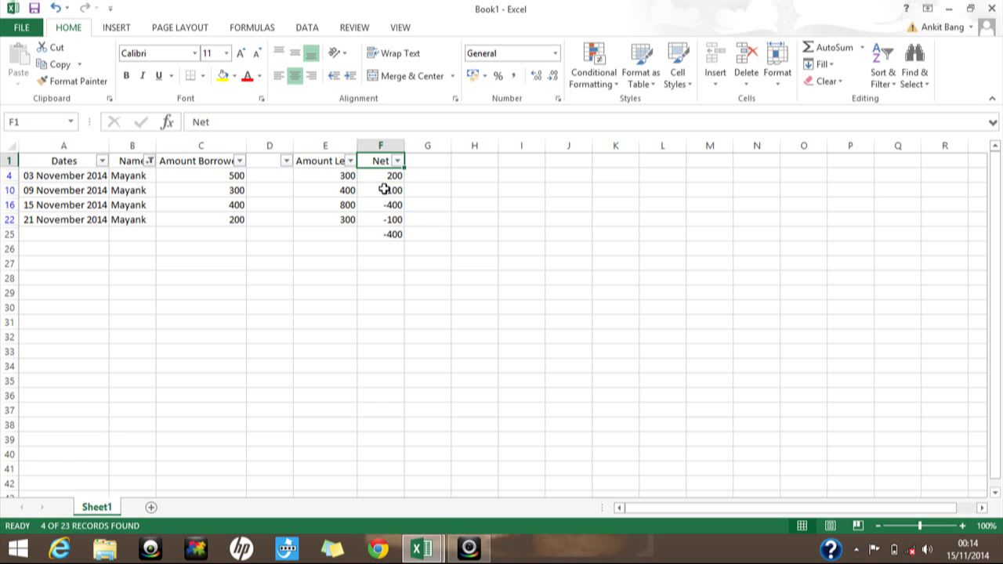
key("ctrl+shift+l")
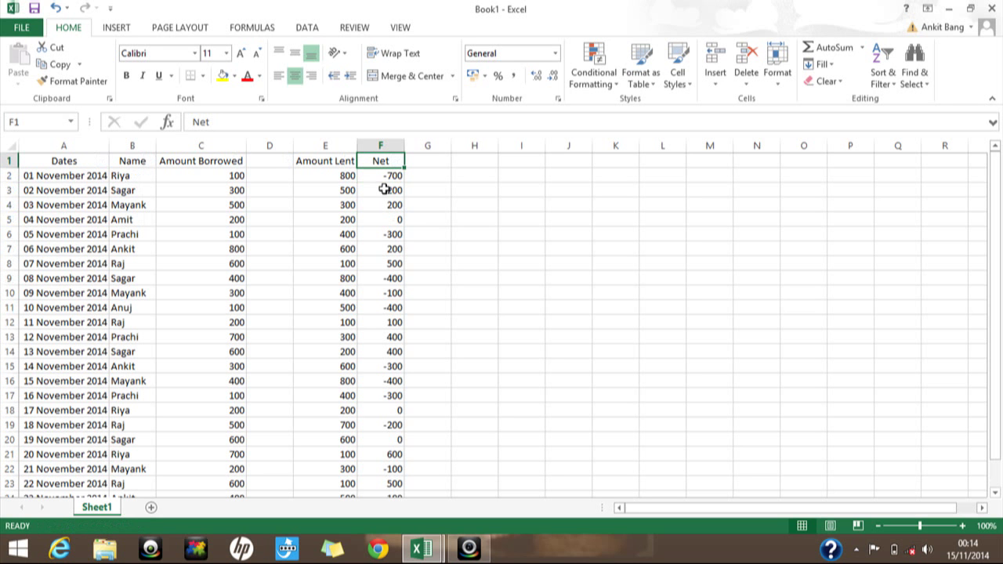